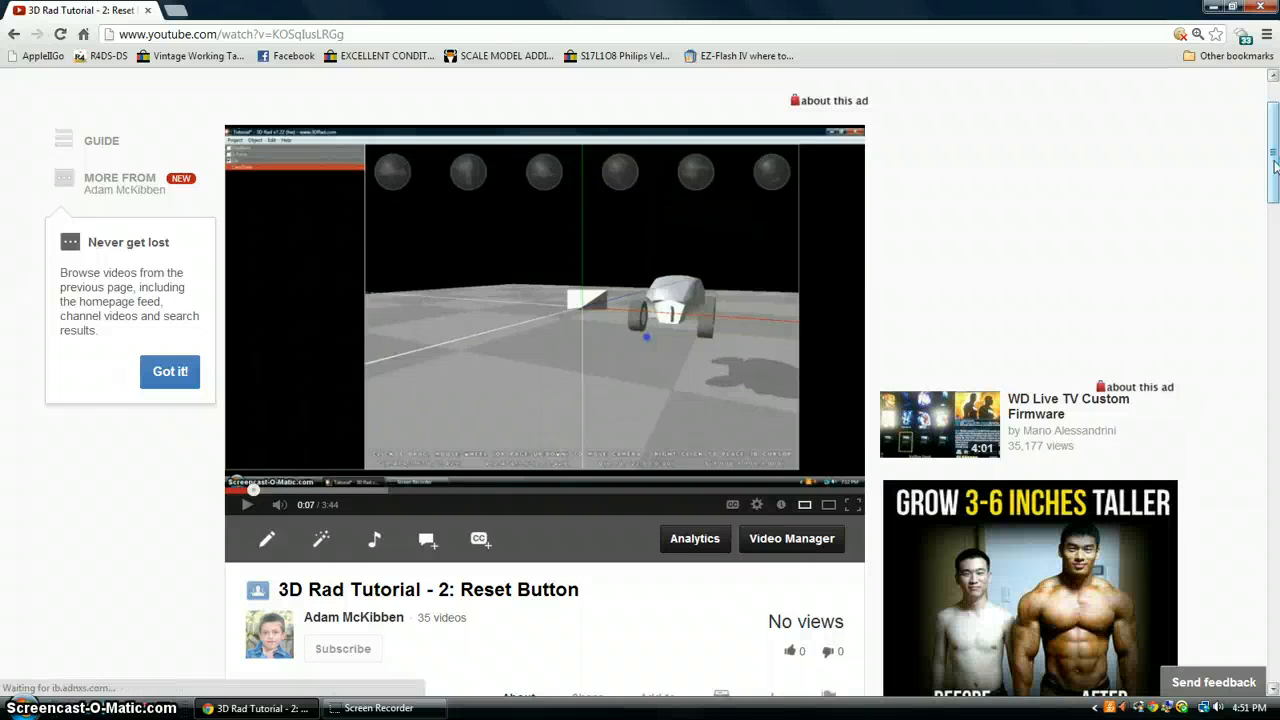
# - Leave the YouTube page in the browser and launch 3D Rad from the desktop
pyautogui.scroll(-3, 1275, 165)
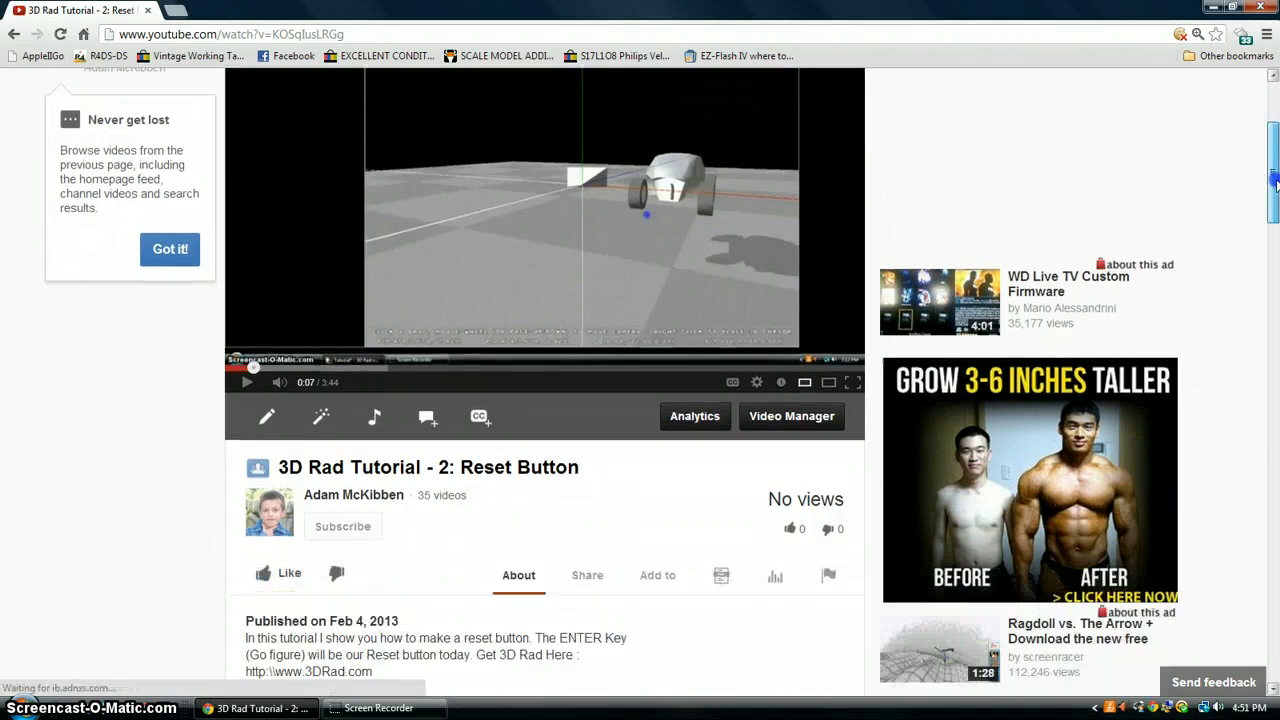
pyautogui.click(1212, 7)
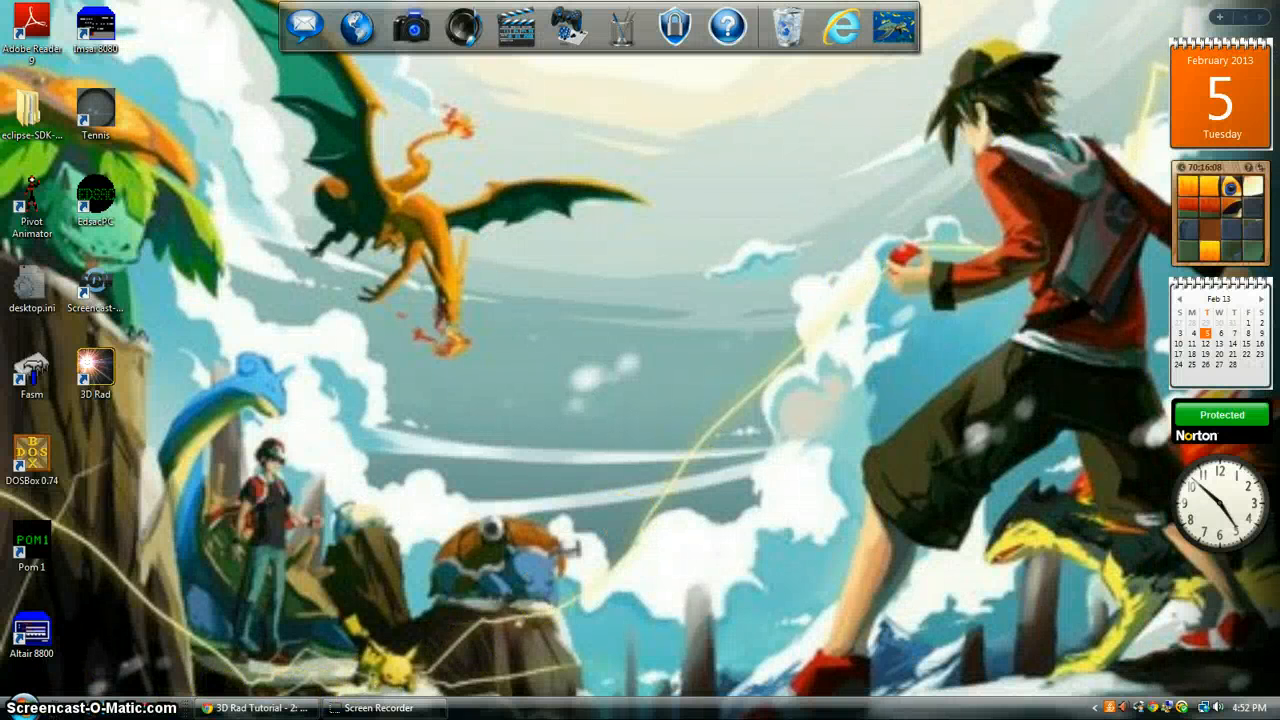
pyautogui.moveTo(95, 375)
pyautogui.mouseDown()
pyautogui.moveTo(460, 468)
pyautogui.moveTo(225, 410)
pyautogui.moveTo(117, 405)
pyautogui.moveTo(108, 385)
pyautogui.mouseUp()
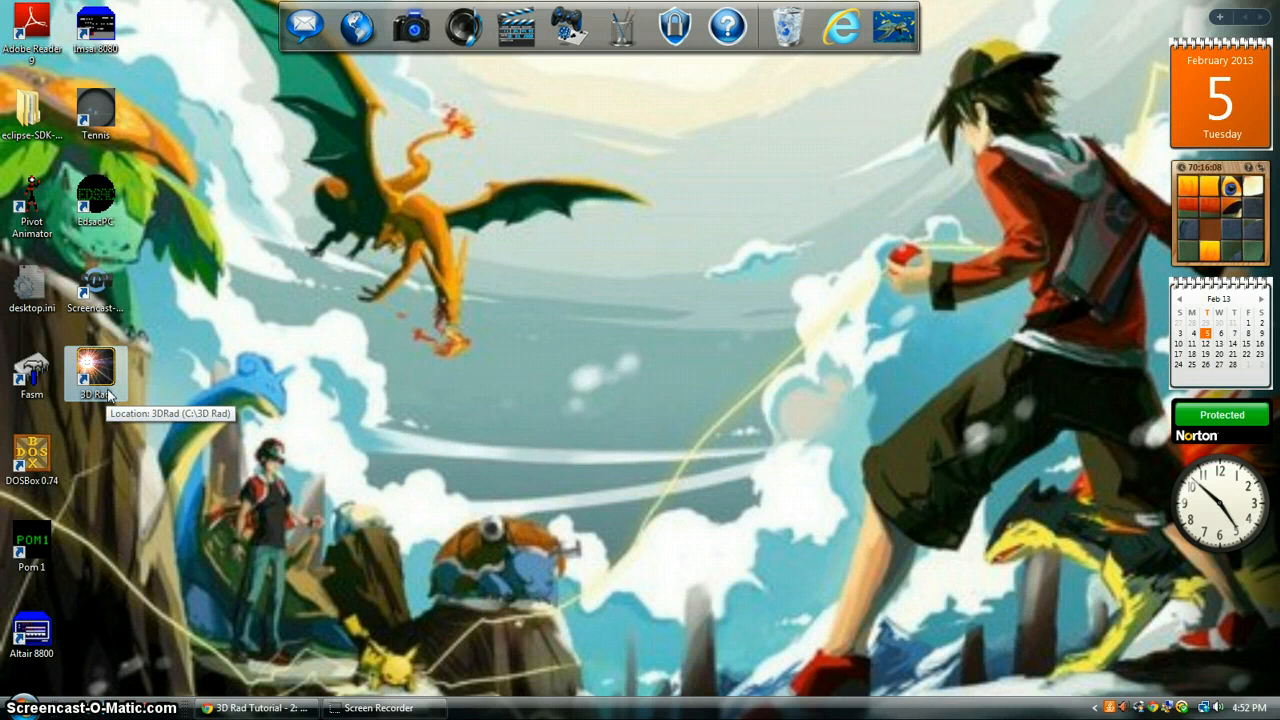
pyautogui.doubleClick(88, 391)
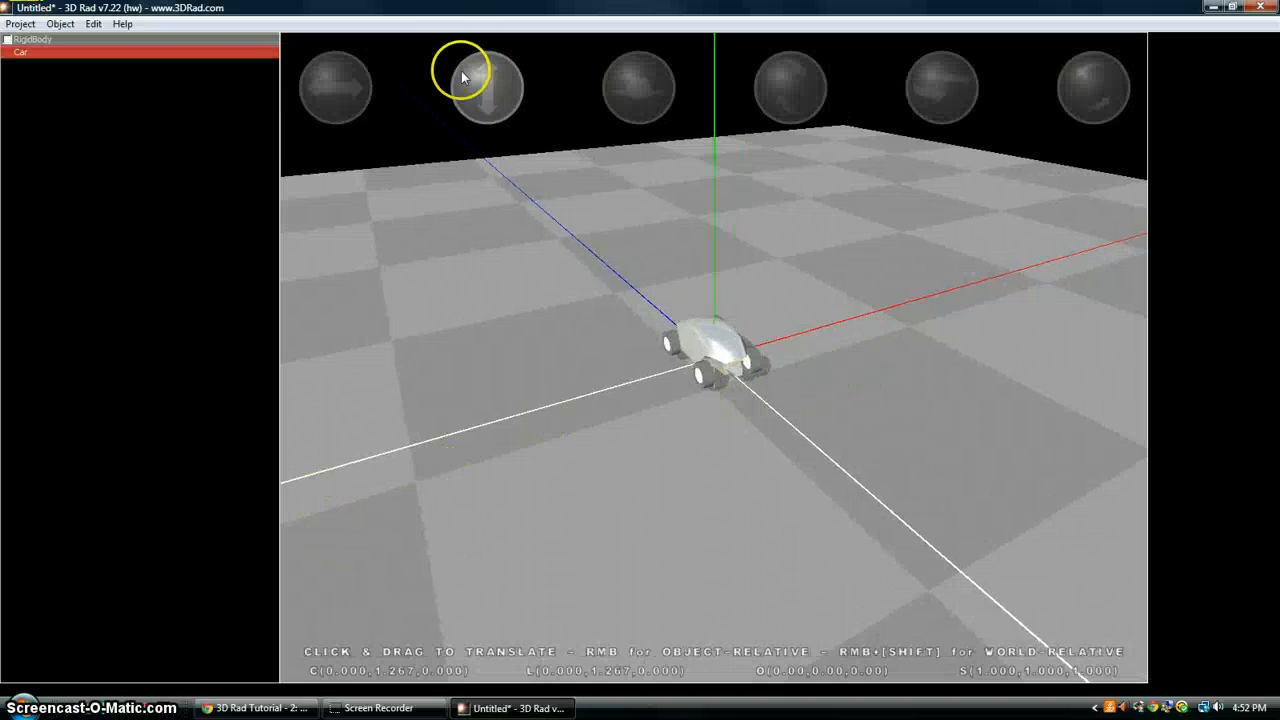
# - Start a new, empty project in place of the current untitled one
pyautogui.moveTo(462, 77); pyautogui.dragTo(789, 432)
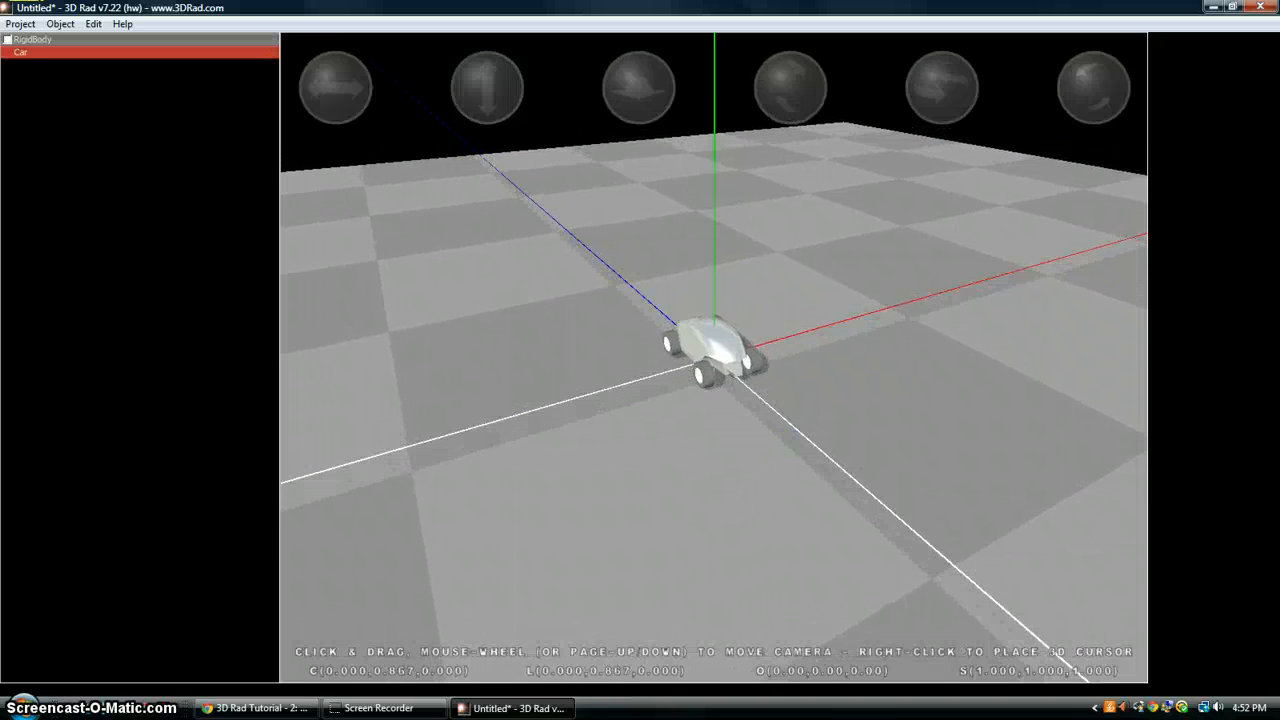
pyautogui.click(21, 24)
pyautogui.click(37, 46)
pyautogui.click(691, 412)
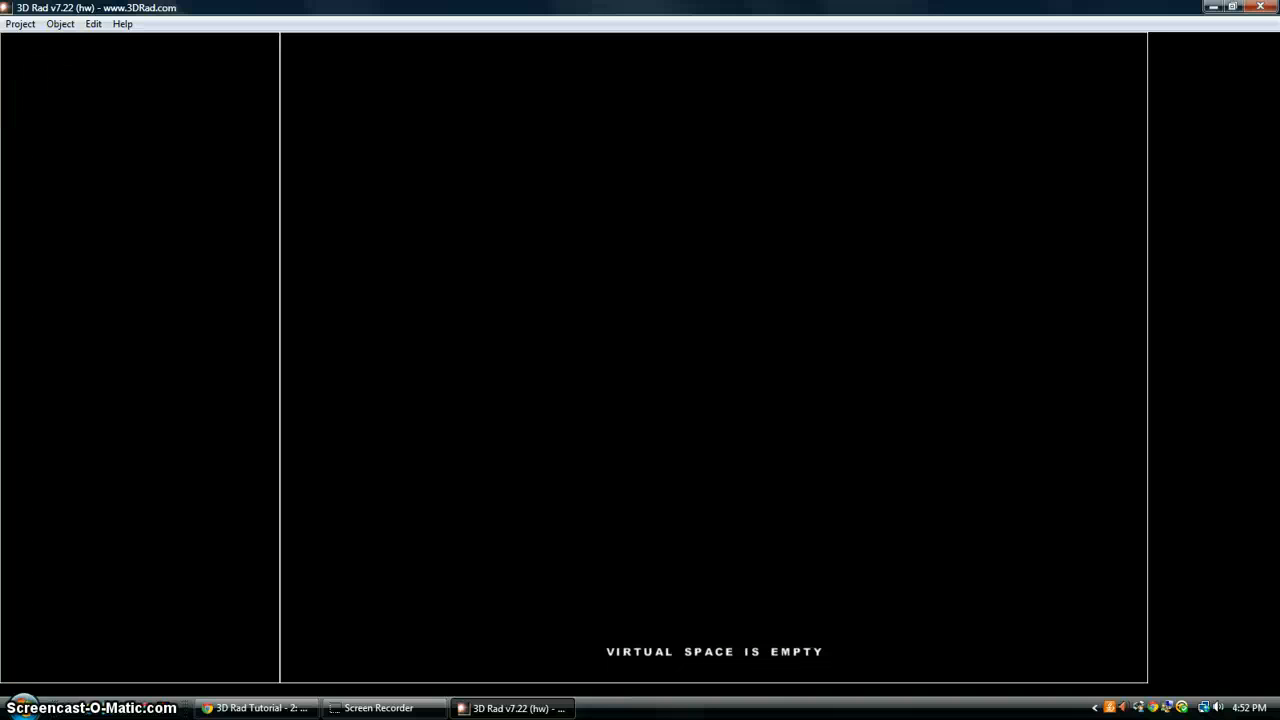
# - Add a RigidBody object to the empty project
pyautogui.click(60, 24)
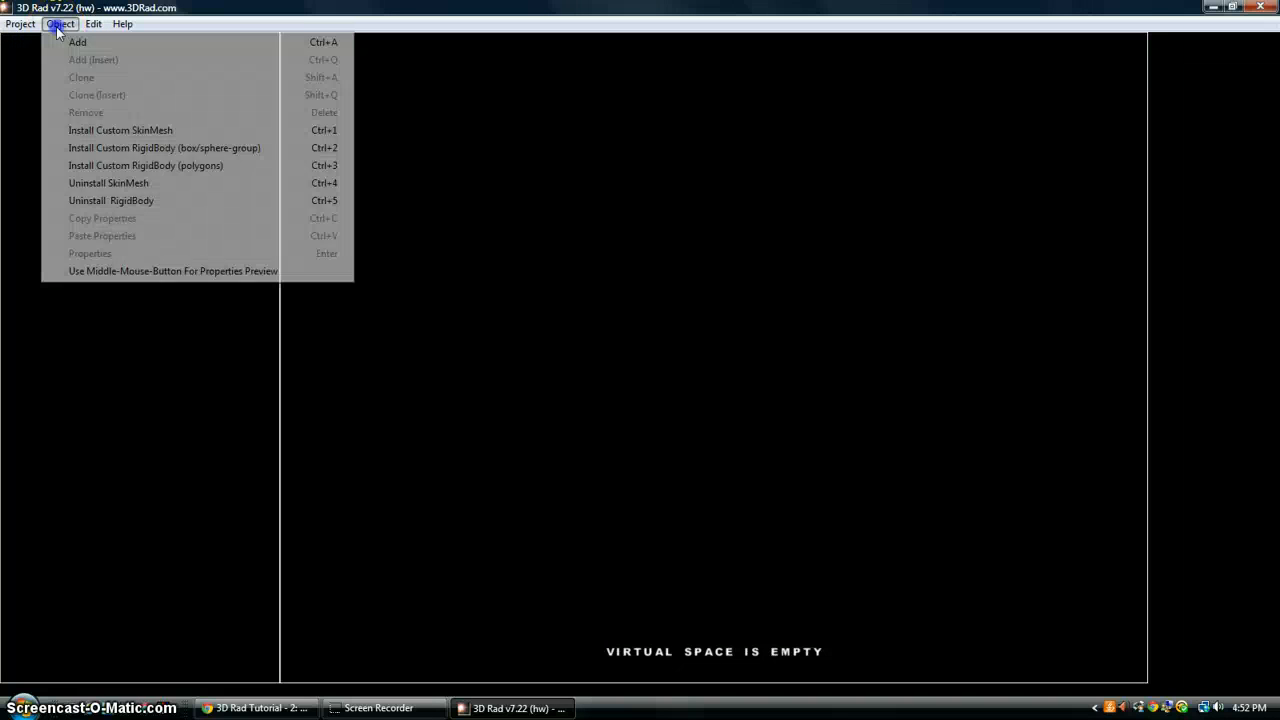
pyautogui.click(117, 44)
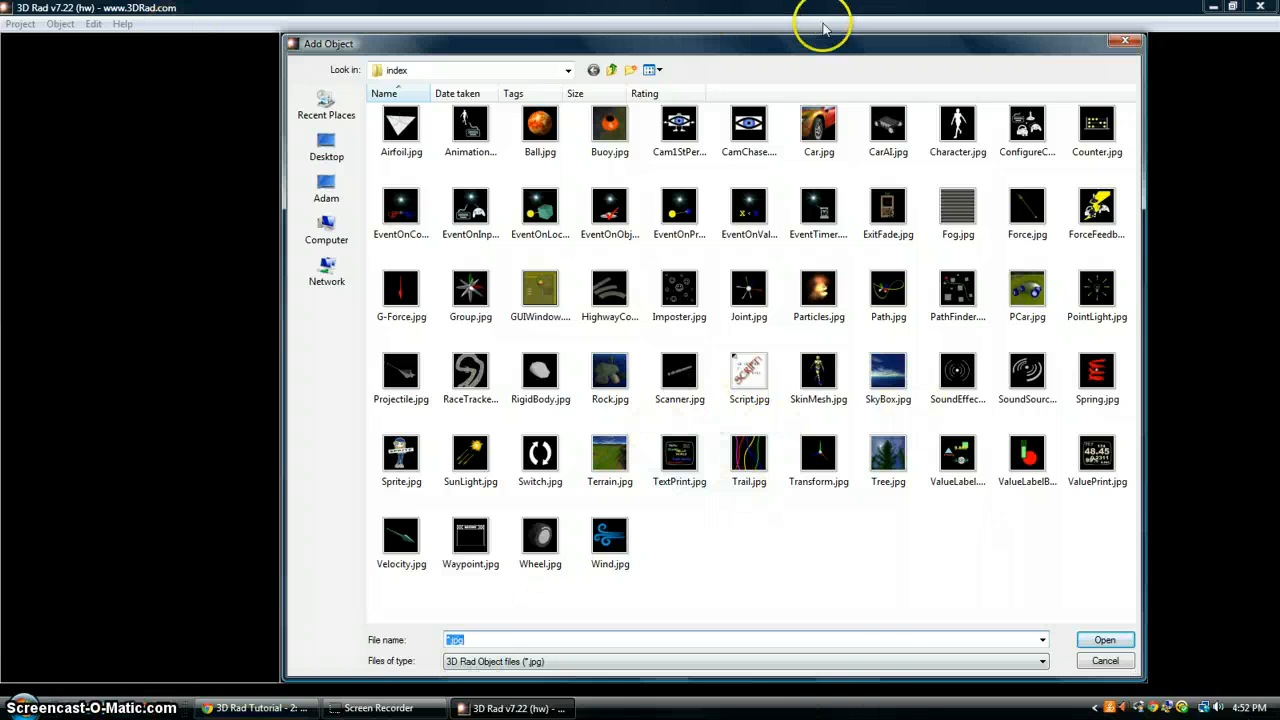
pyautogui.click(533, 370)
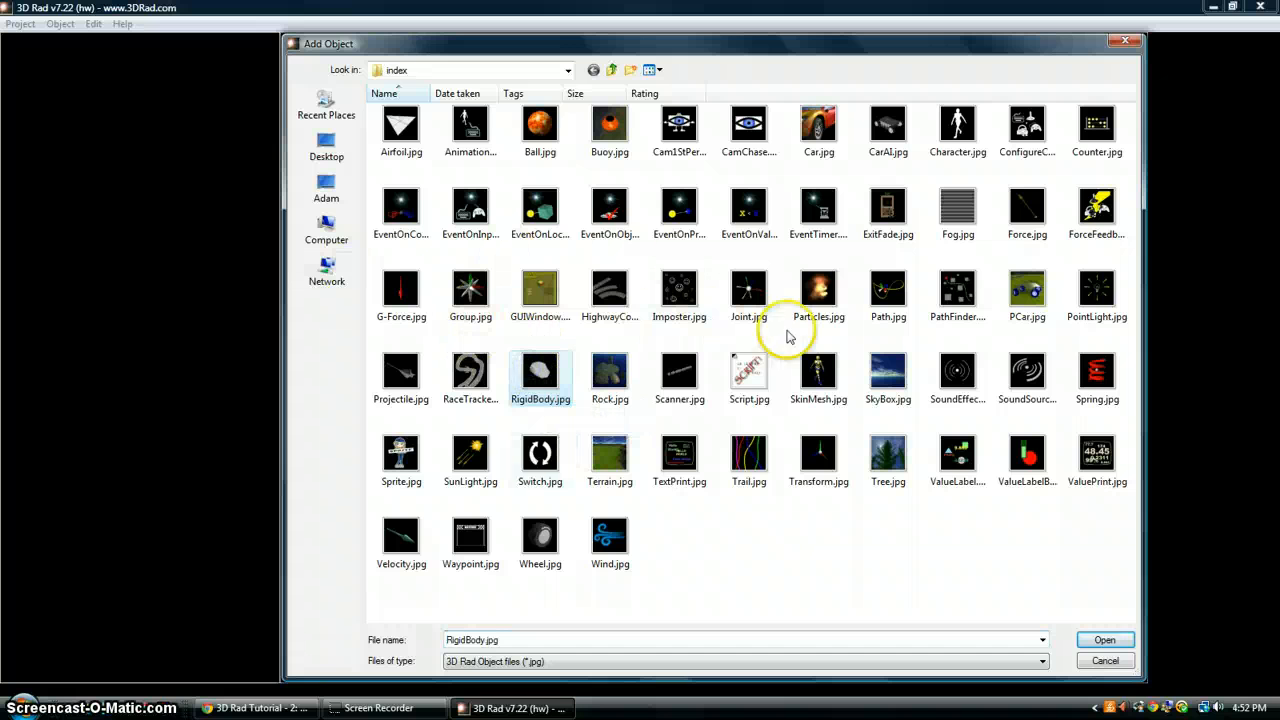
pyautogui.click(1101, 643)
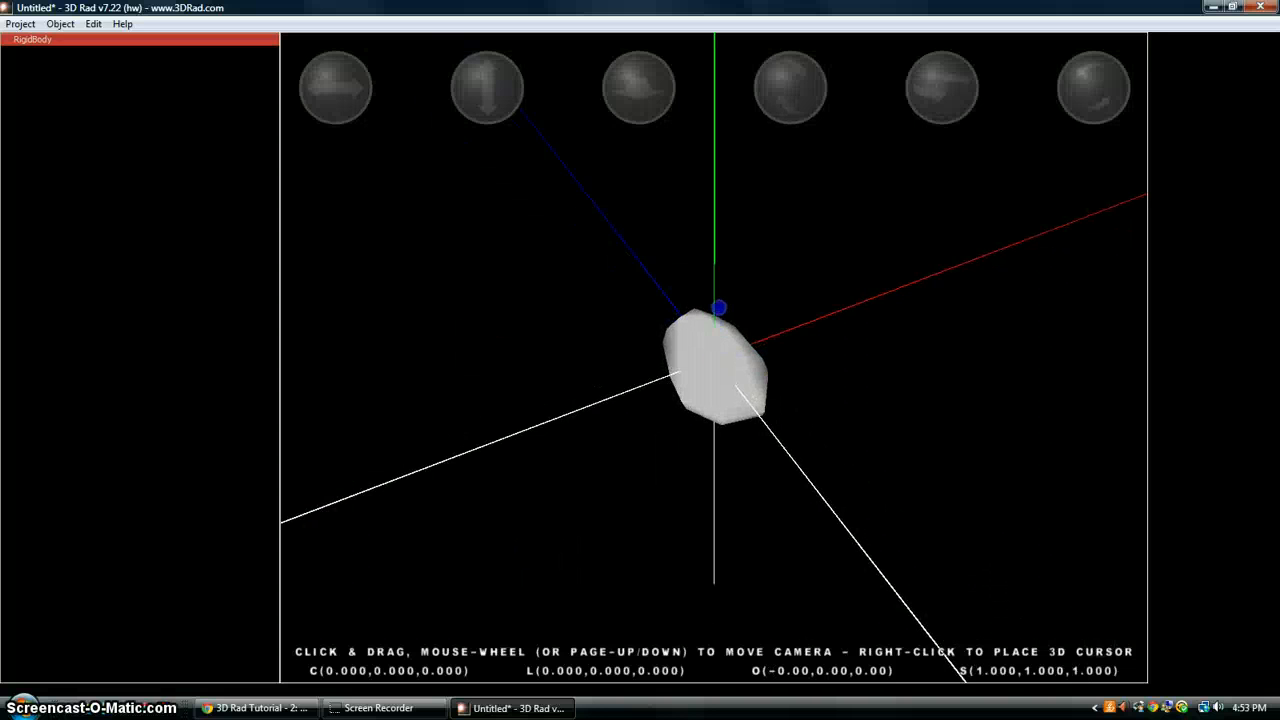
# - Change the rigid body's element from the boulder to Platform100m in its properties
pyautogui.moveTo(719, 308); pyautogui.dragTo(498, 242)
pyautogui.moveTo(708, 308); pyautogui.dragTo(684, 443)
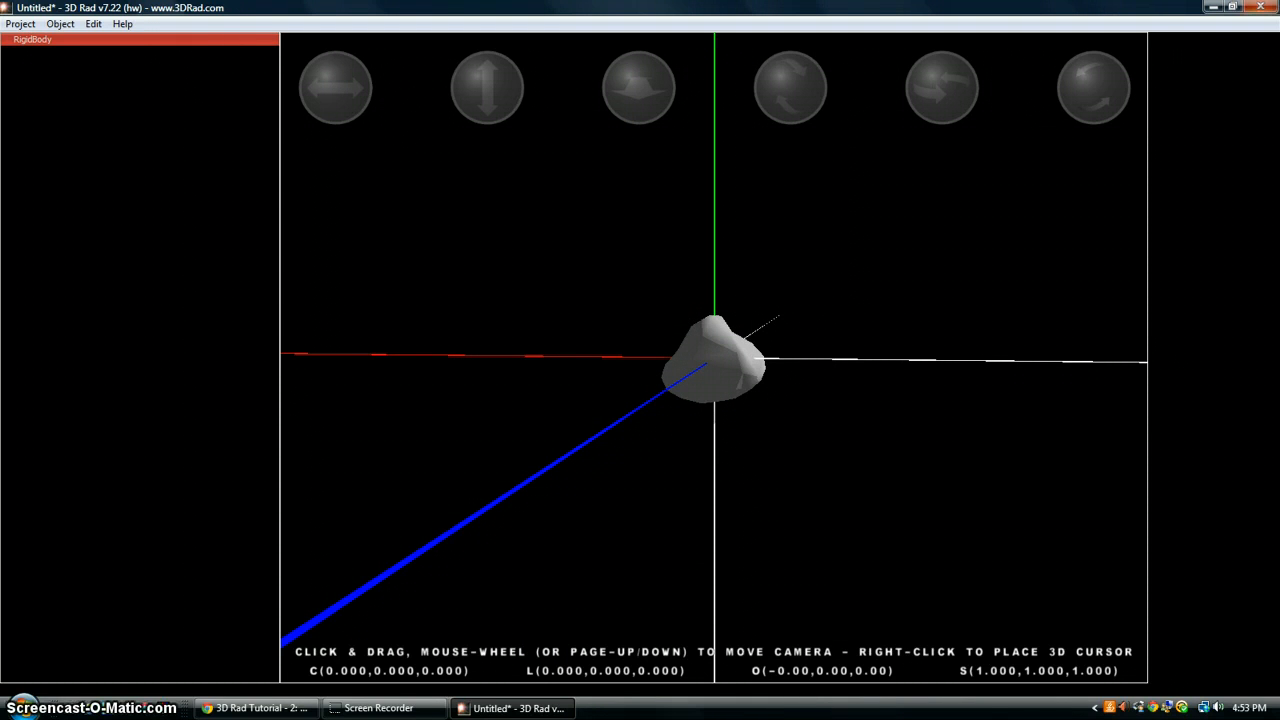
pyautogui.doubleClick(143, 40)
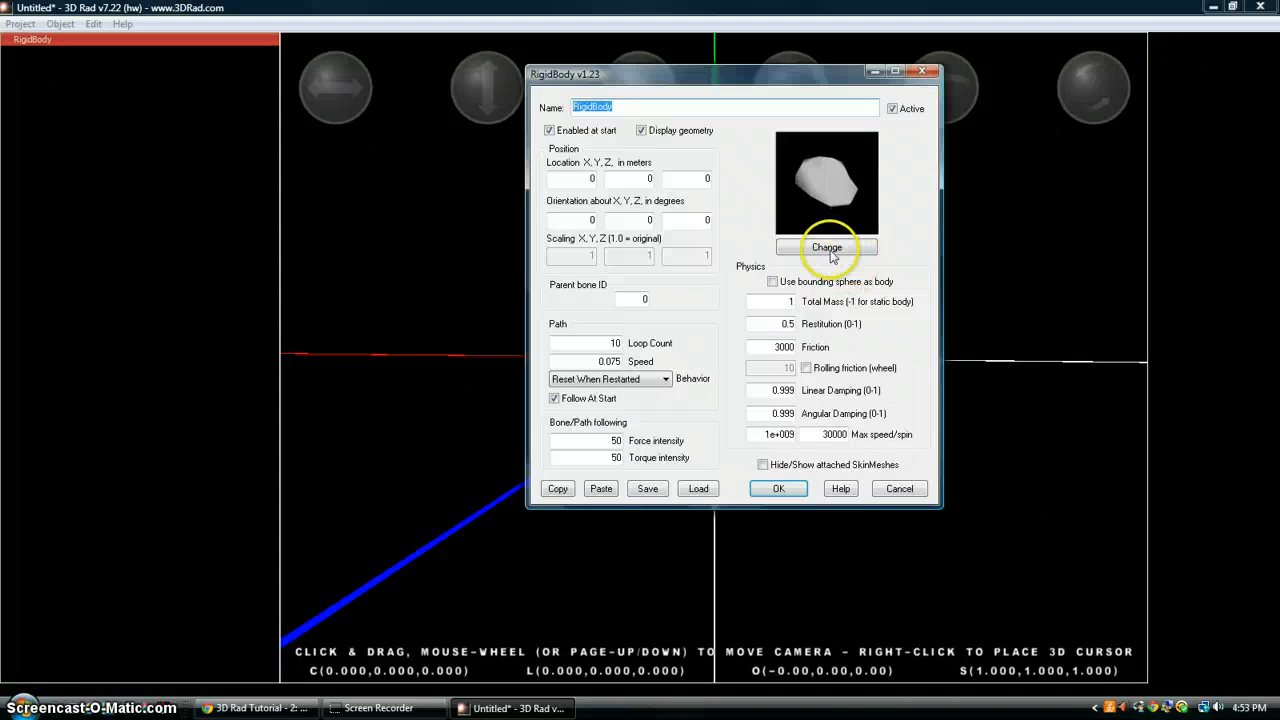
pyautogui.click(827, 247)
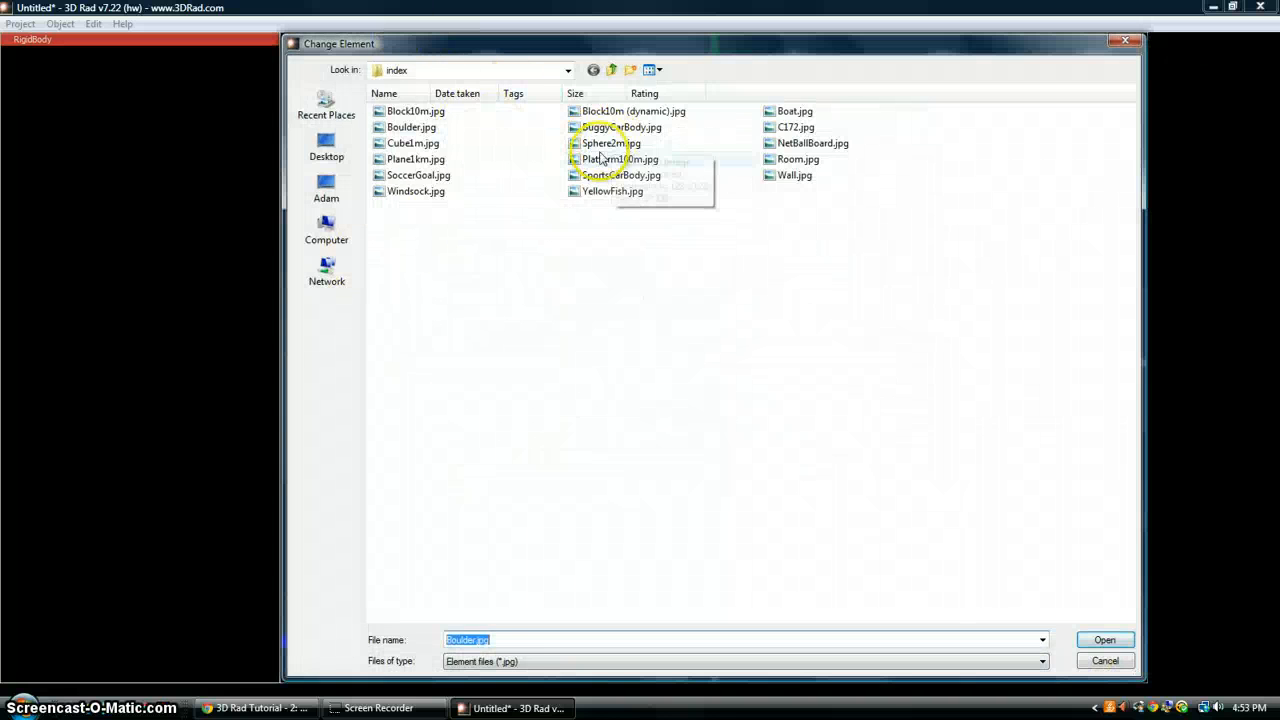
pyautogui.click(595, 160)
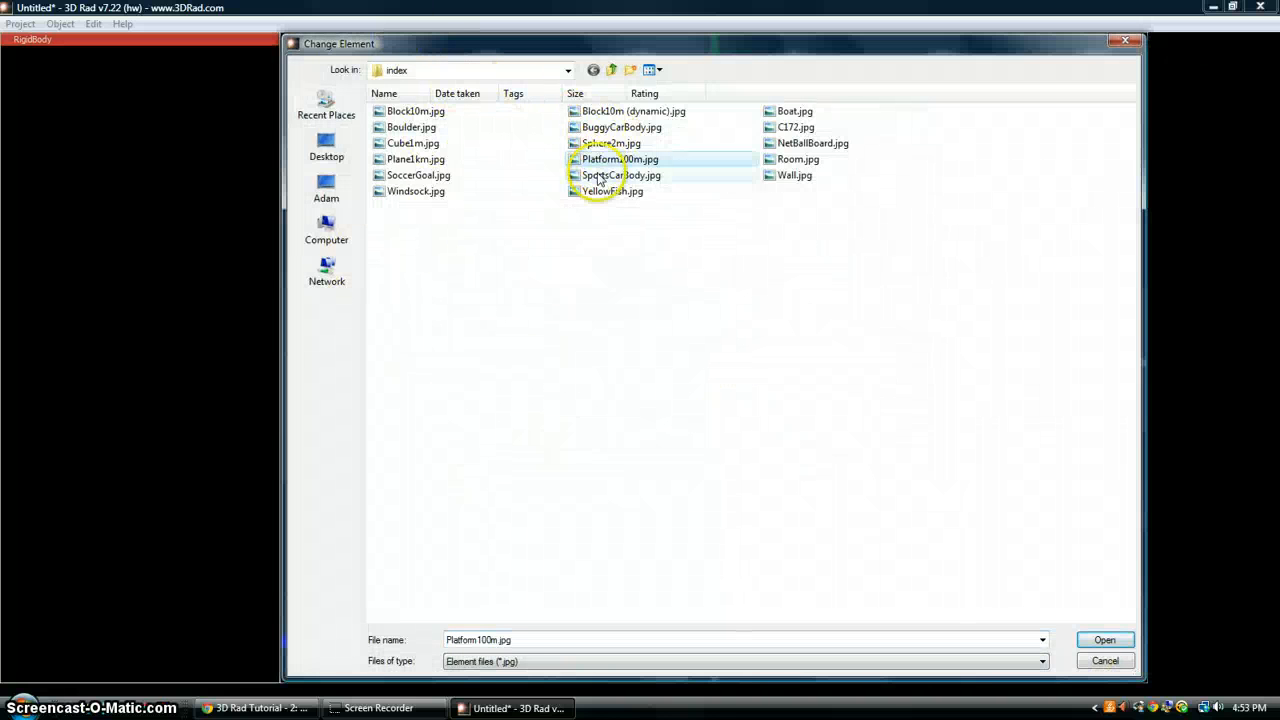
pyautogui.moveTo(428, 52); pyautogui.dragTo(202, 67)
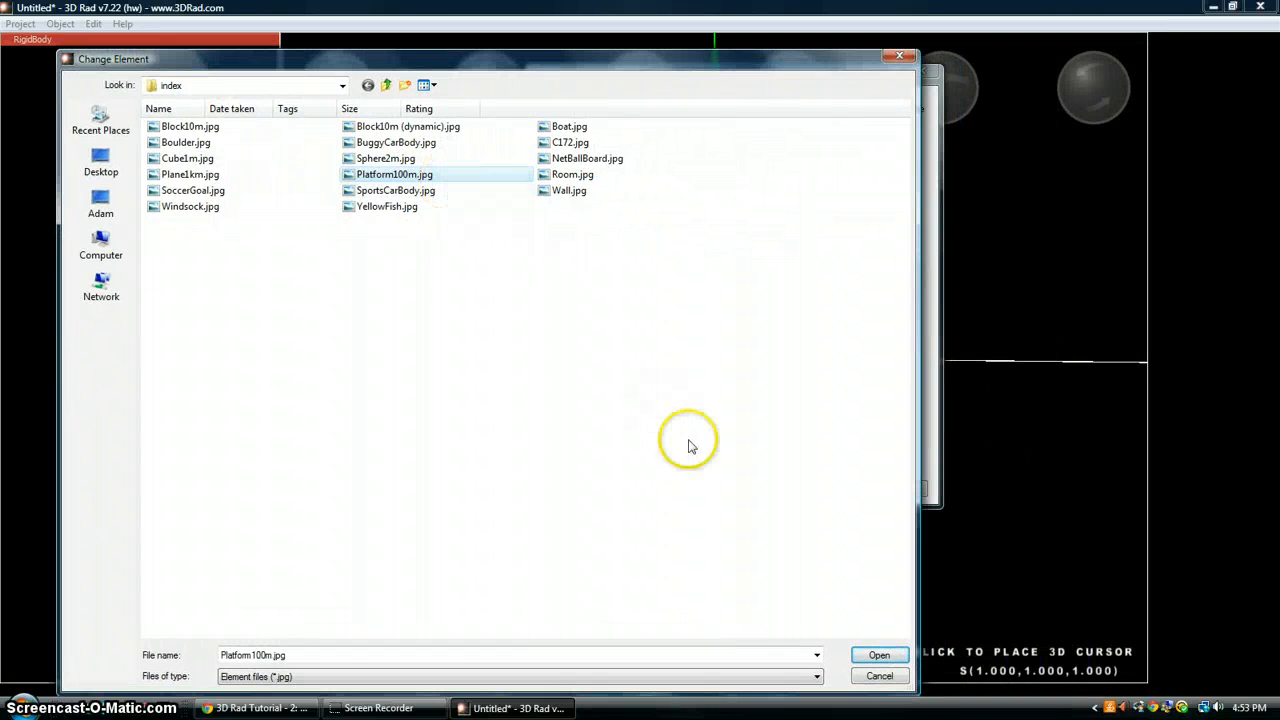
pyautogui.click(866, 655)
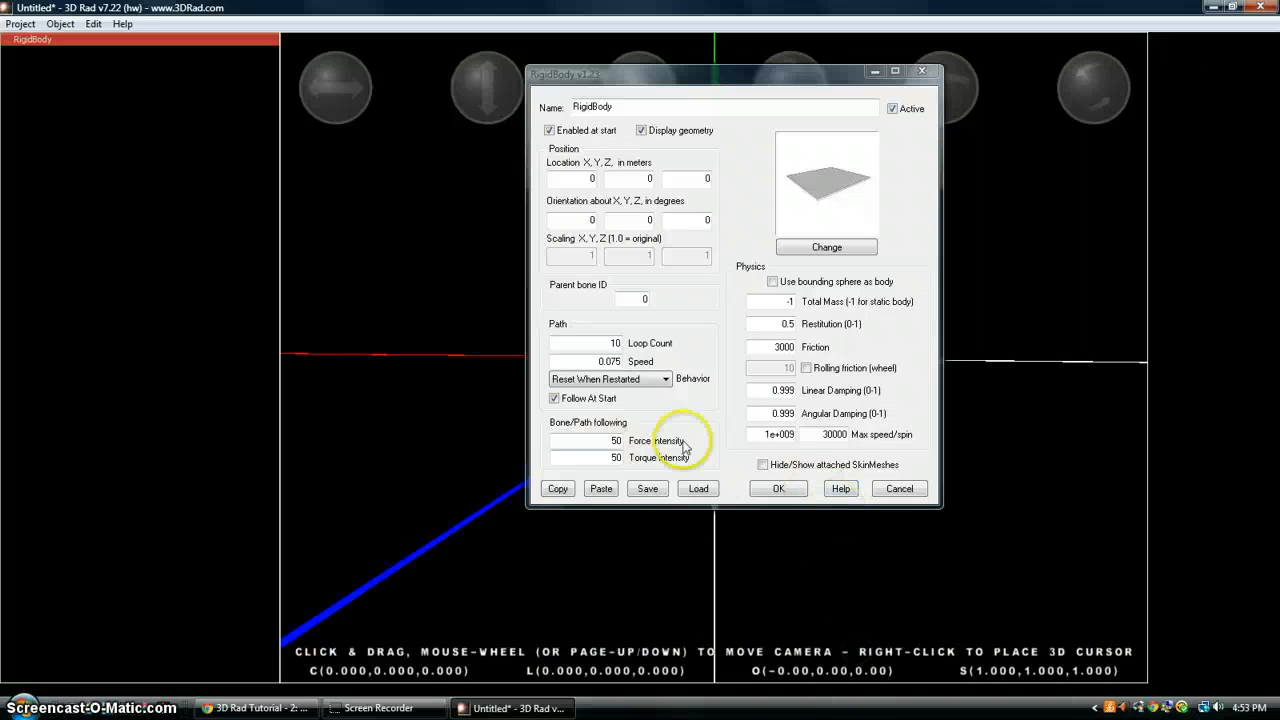
pyautogui.click(772, 490)
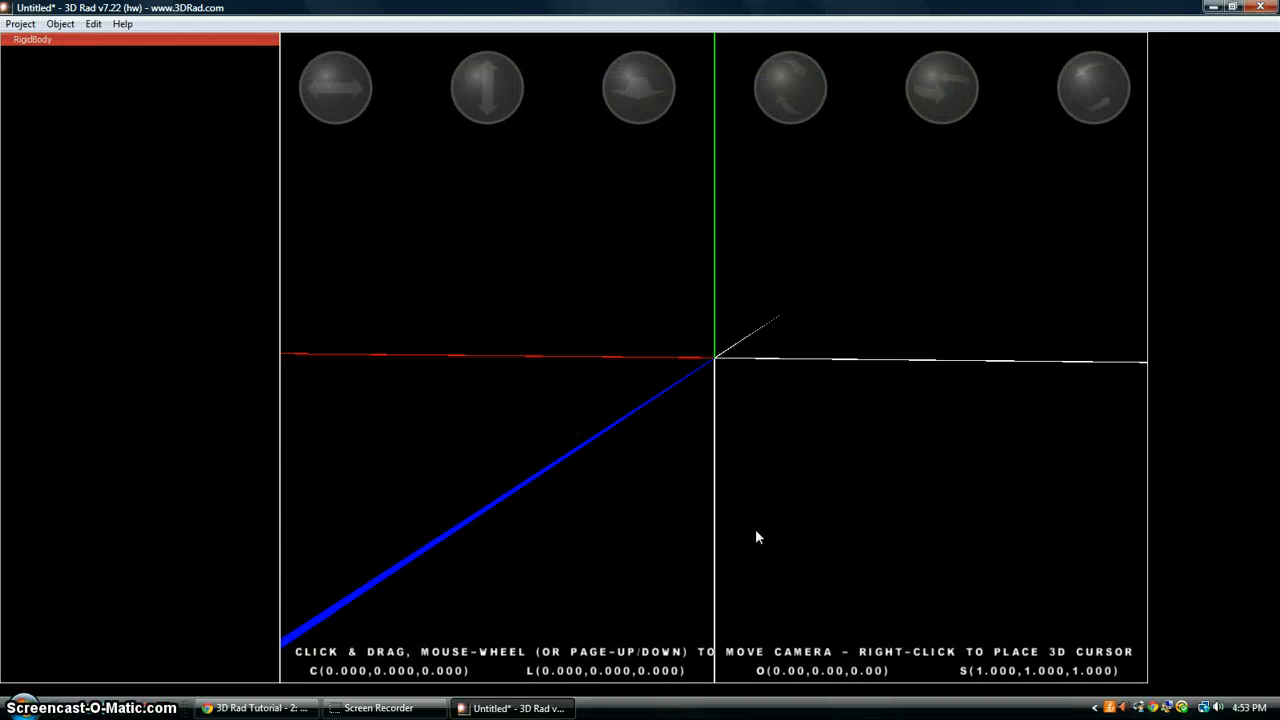
# - Add a Car object to the project
pyautogui.click(90, 23)
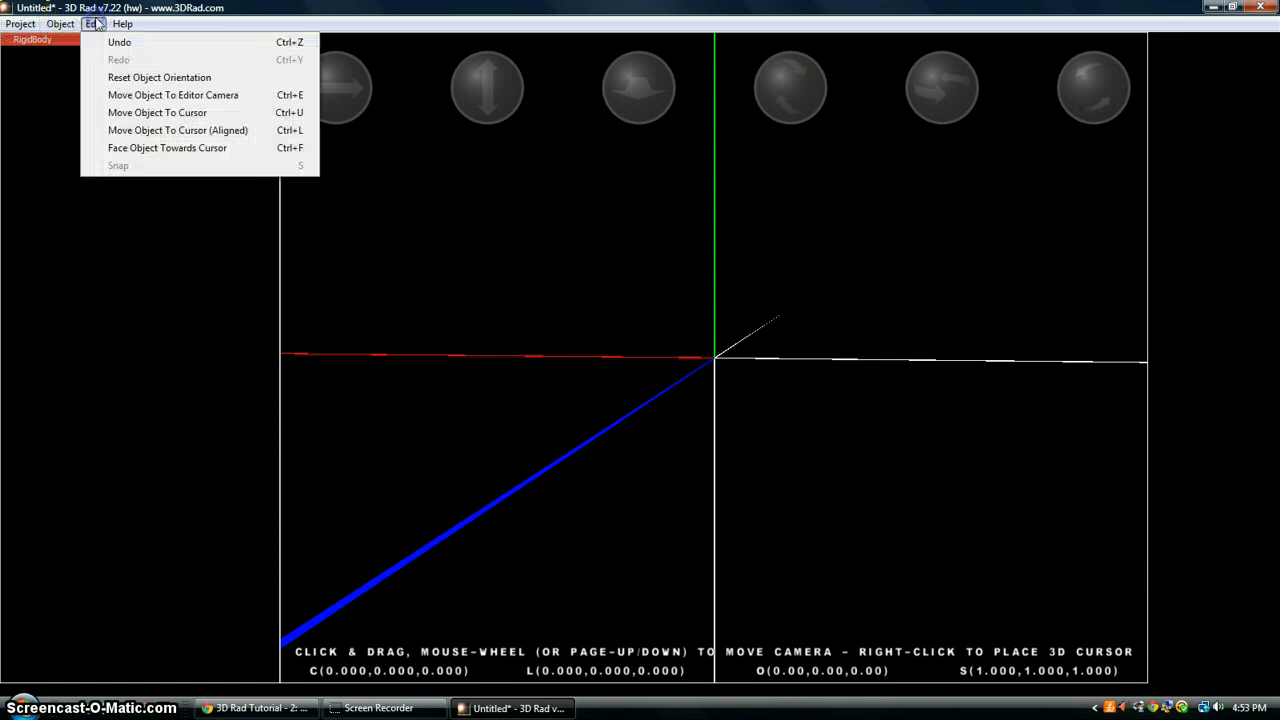
pyautogui.click(72, 42)
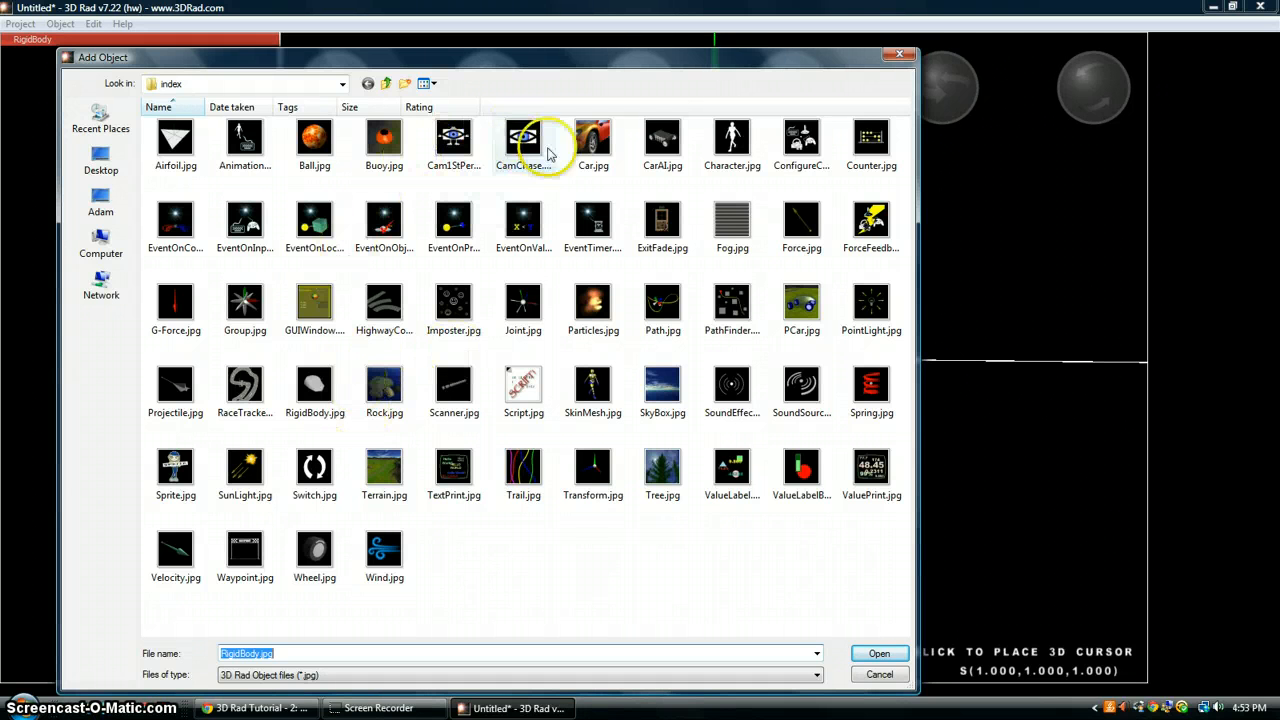
pyautogui.click(589, 143)
pyautogui.click(880, 652)
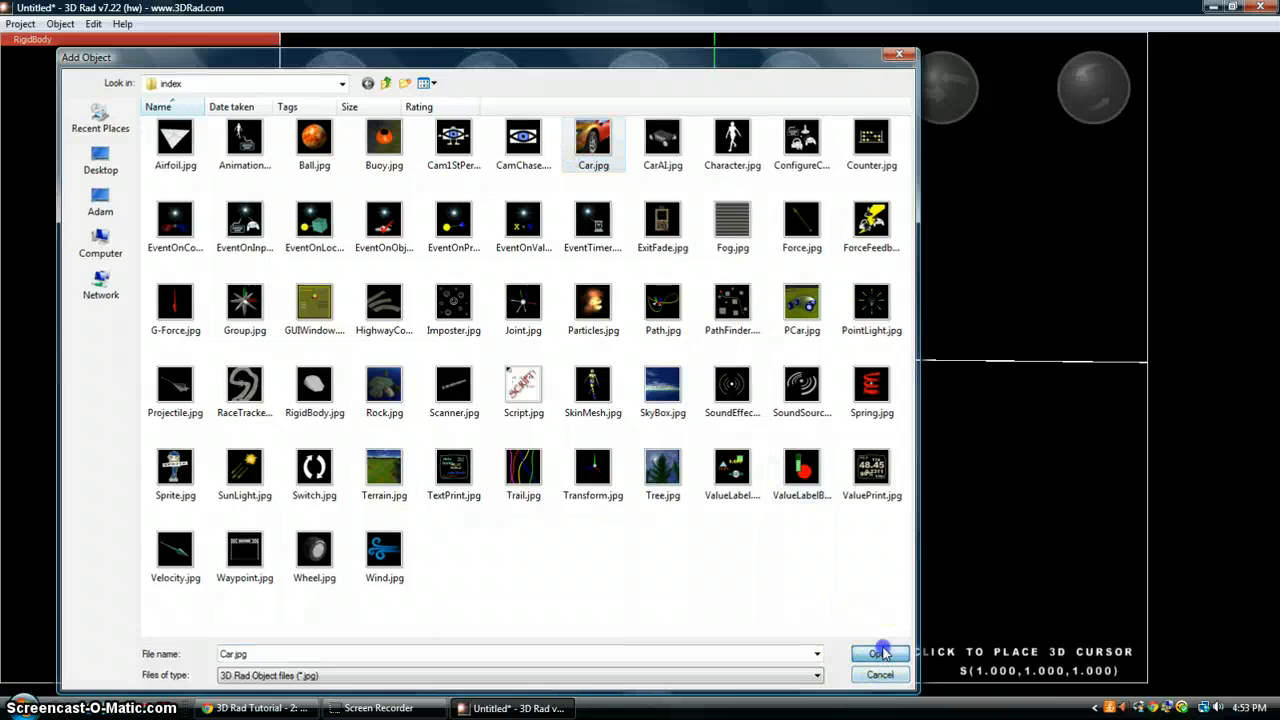
# - Raise the car vertically above the platform to a height of about 2.39 m
pyautogui.click(50, 39)
pyautogui.click(72, 53)
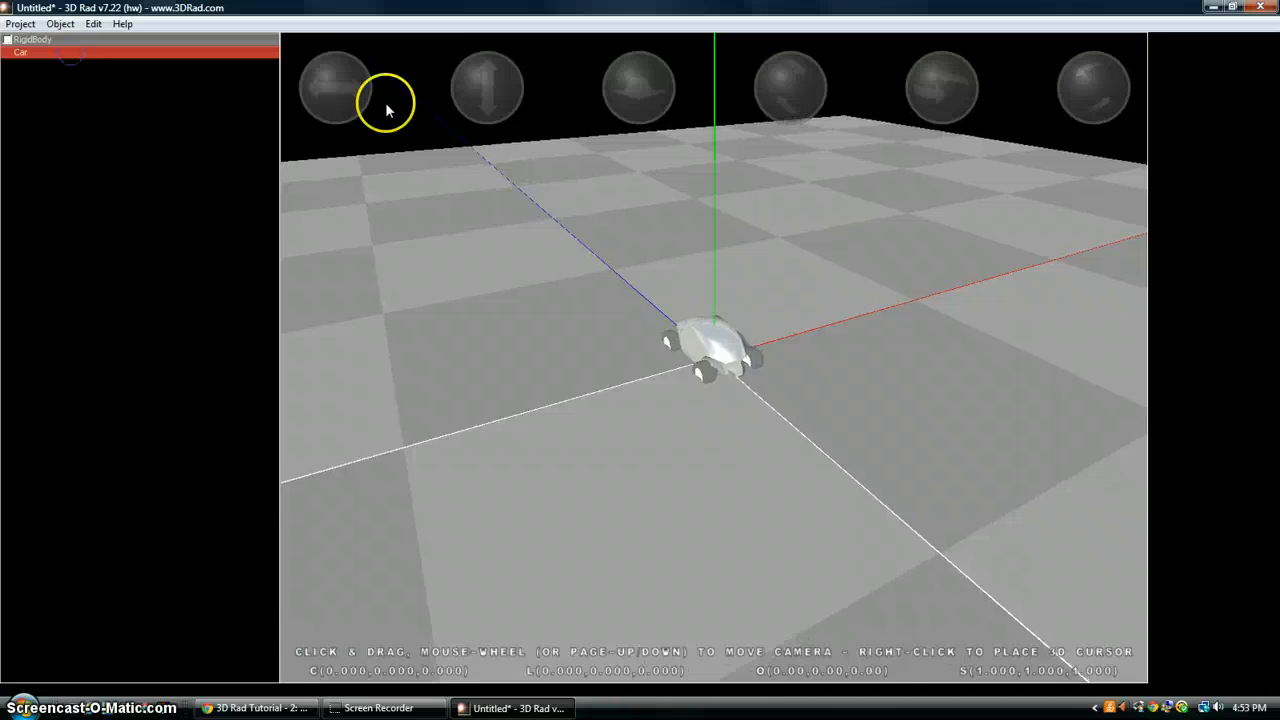
pyautogui.moveTo(482, 82)
pyautogui.mouseDown()
pyautogui.moveTo(720, 357)
pyautogui.moveTo(892, 317)
pyautogui.mouseUp()
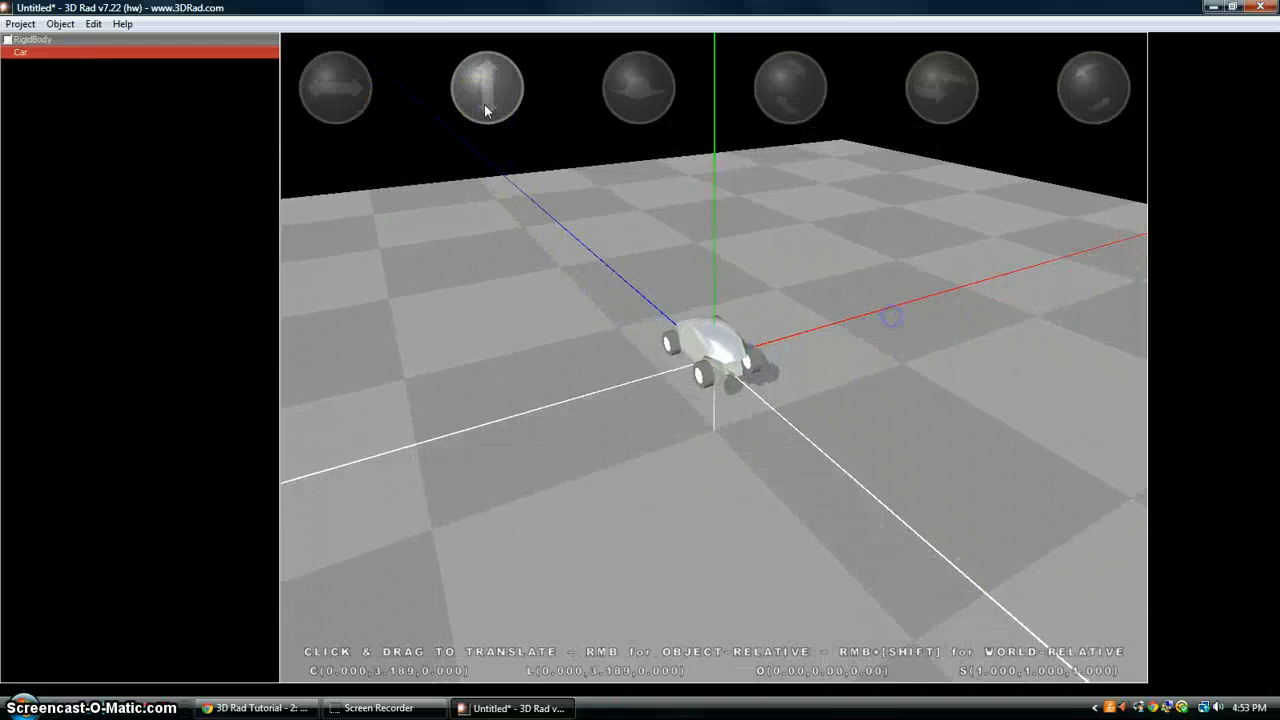
pyautogui.moveTo(485, 110)
pyautogui.mouseDown()
pyautogui.moveTo(697, 397)
pyautogui.moveTo(709, 440)
pyautogui.moveTo(792, 427)
pyautogui.moveTo(786, 506)
pyautogui.moveTo(834, 494)
pyautogui.mouseUp()
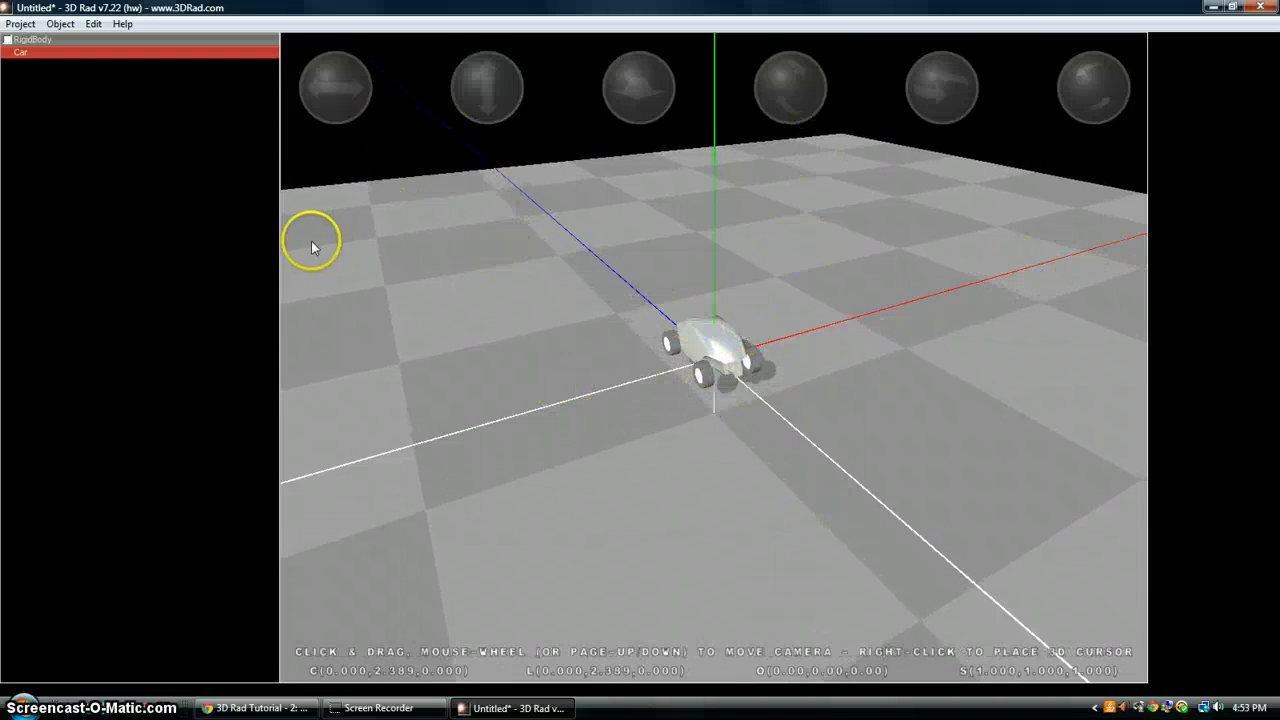
# - Add a G-Force object to the project
pyautogui.click(60, 23)
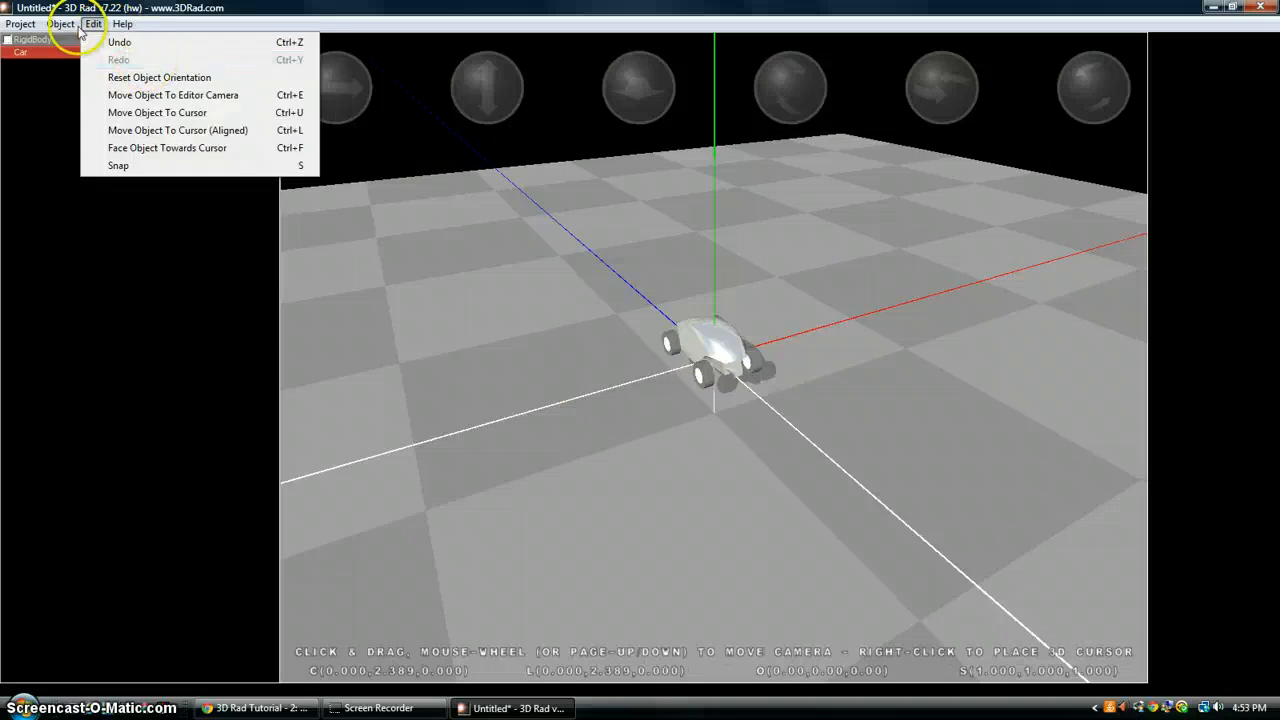
pyautogui.click(77, 44)
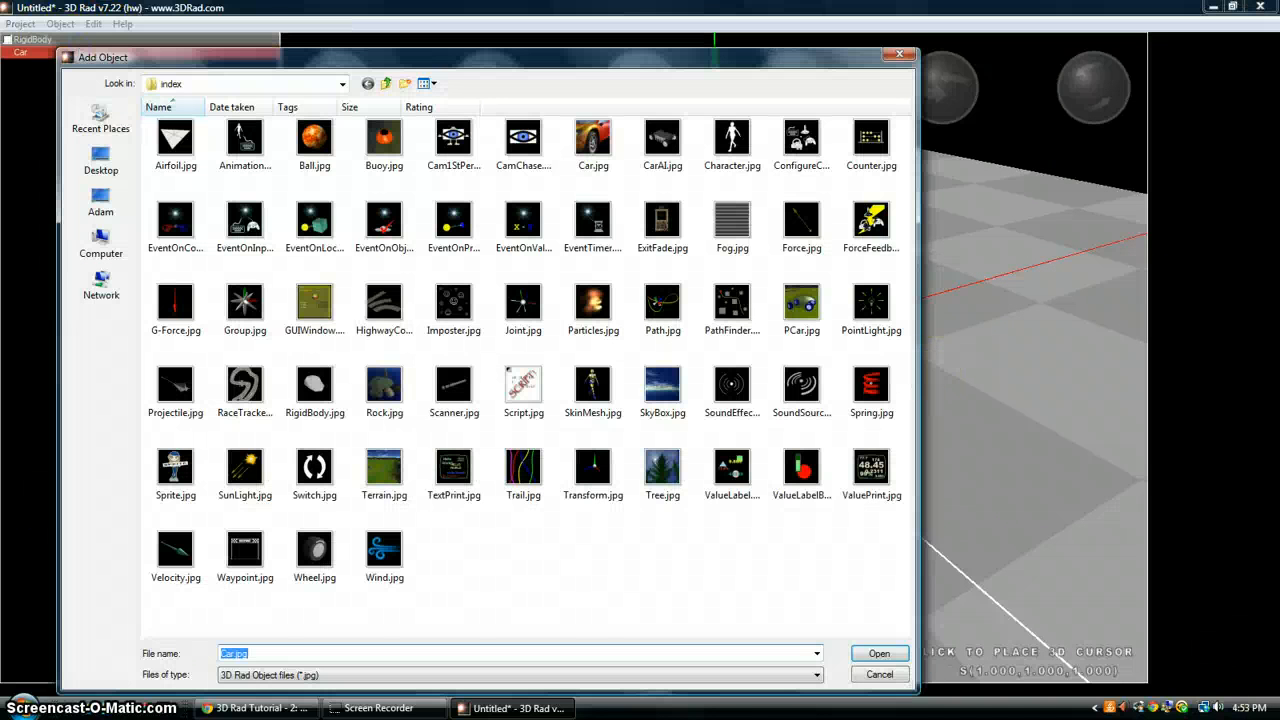
pyautogui.click(172, 305)
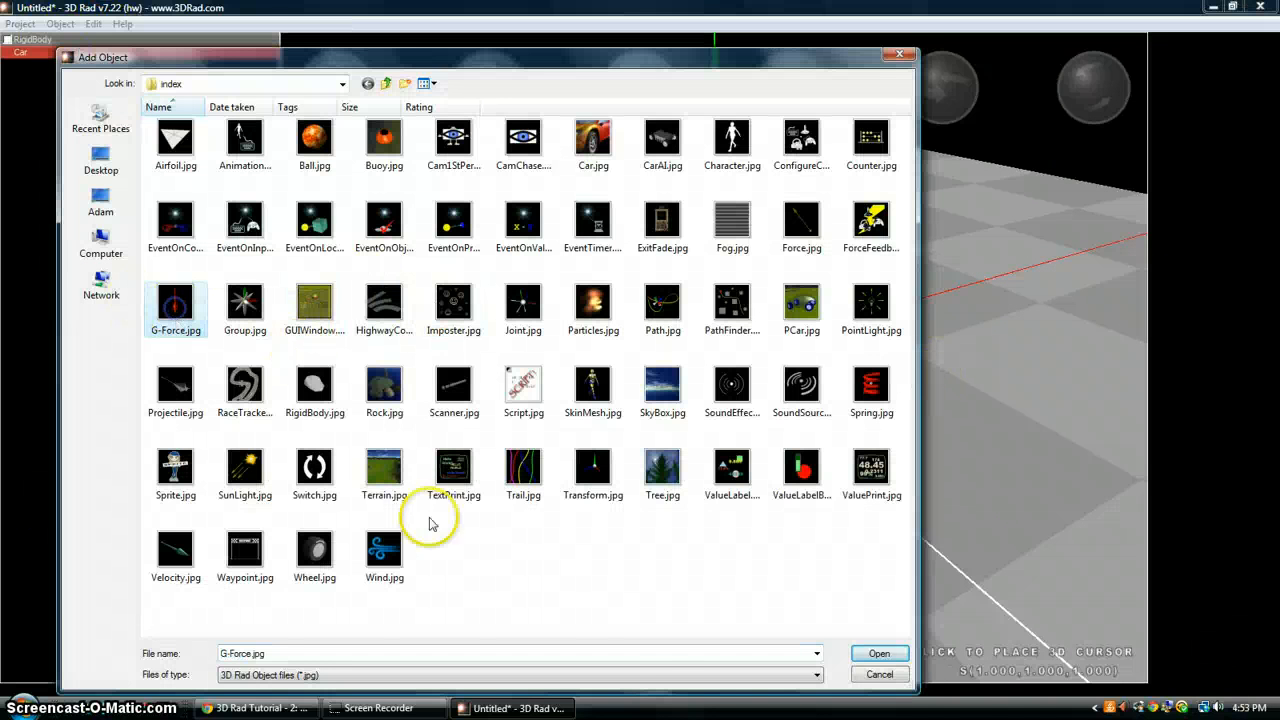
pyautogui.click(877, 654)
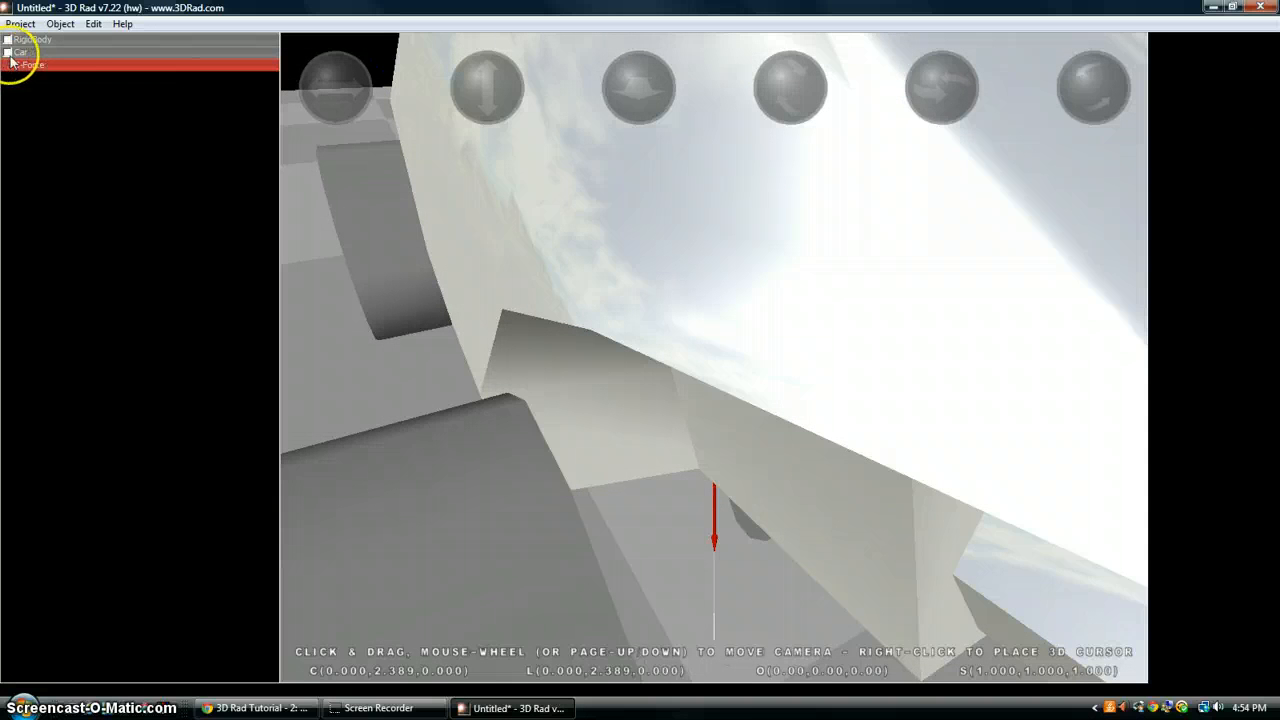
# - Check the G-Force object's properties without changing them and link the G-Force object to the car
pyautogui.doubleClick(138, 70)
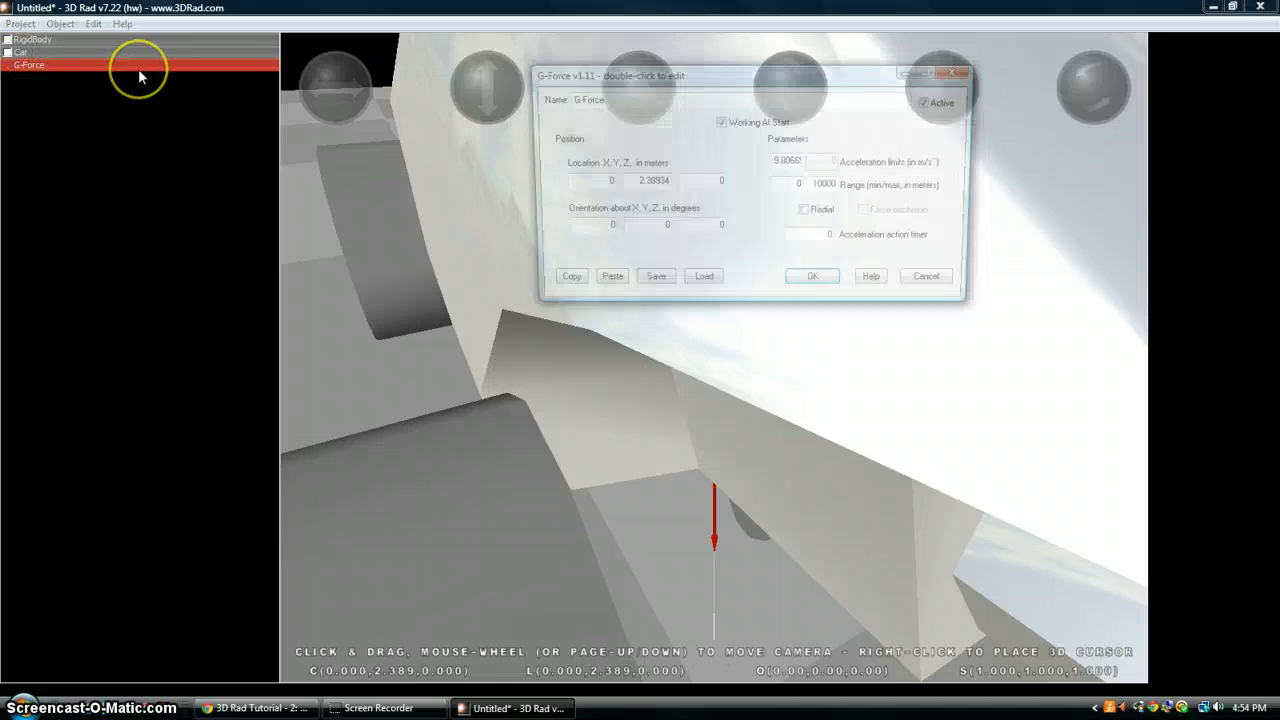
pyautogui.press('Escape')
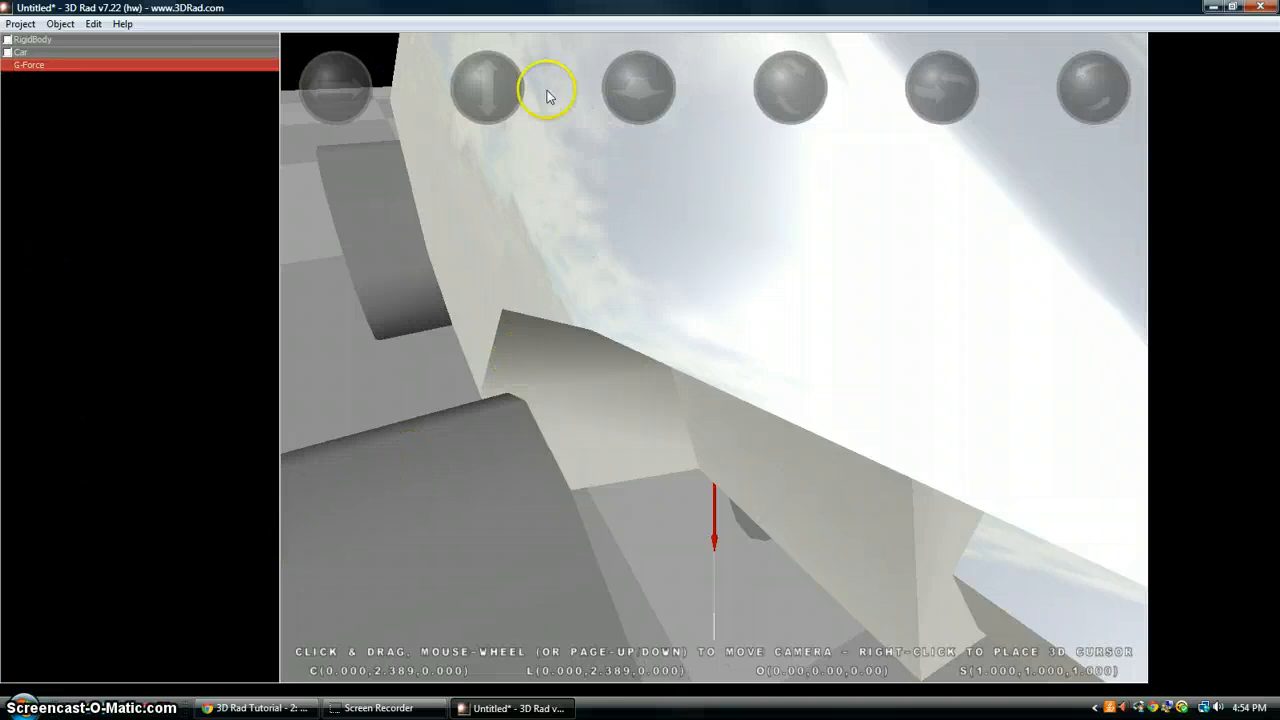
pyautogui.scroll(-10, 346, 206)
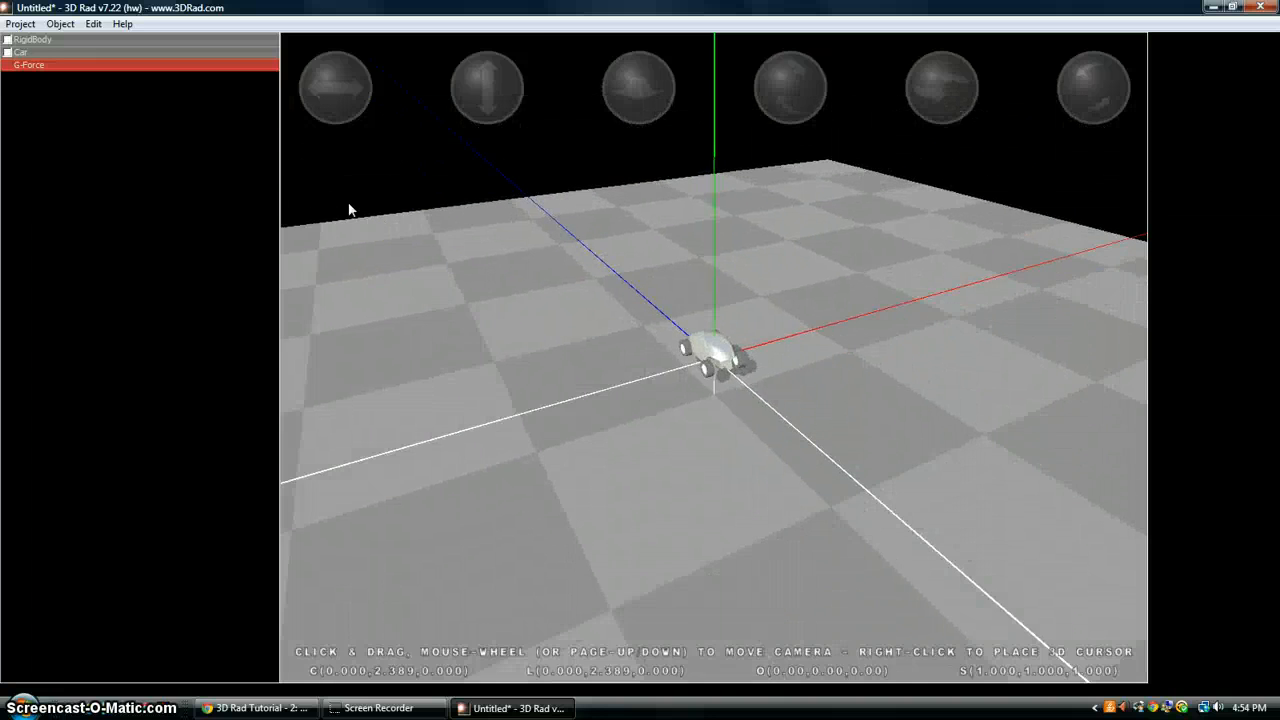
pyautogui.scroll(5, 348, 210)
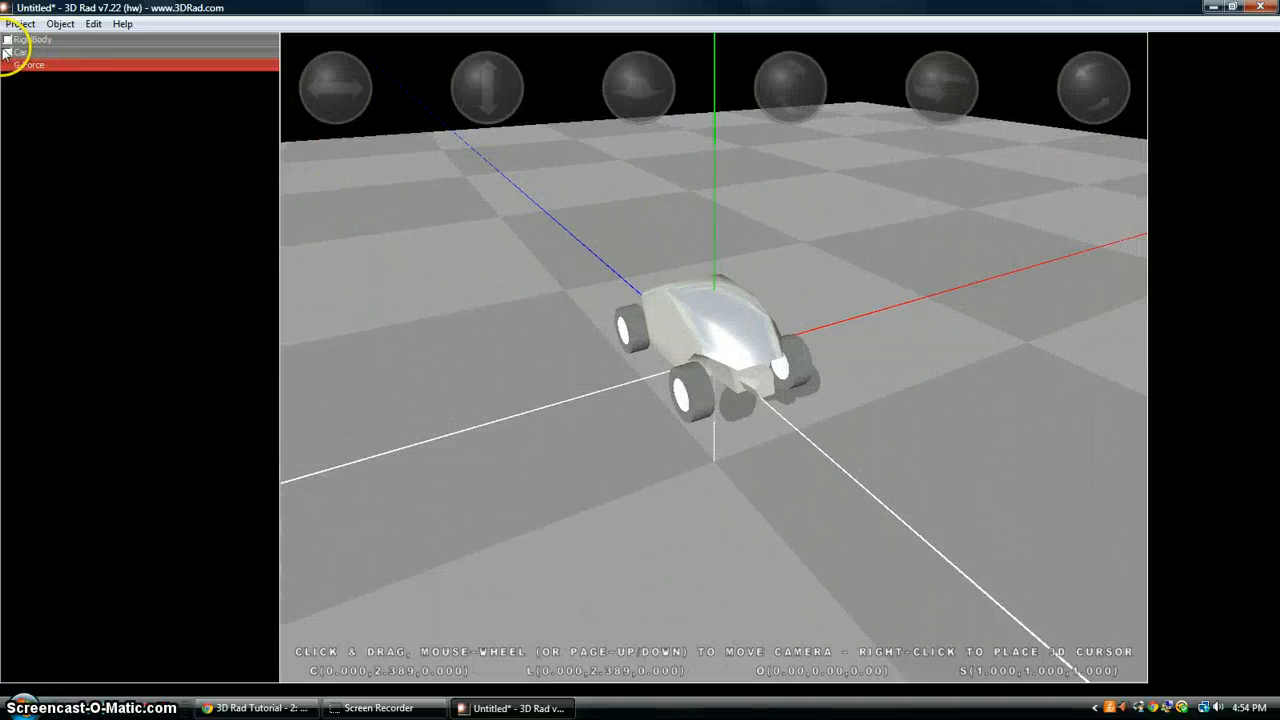
pyautogui.click(45, 62)
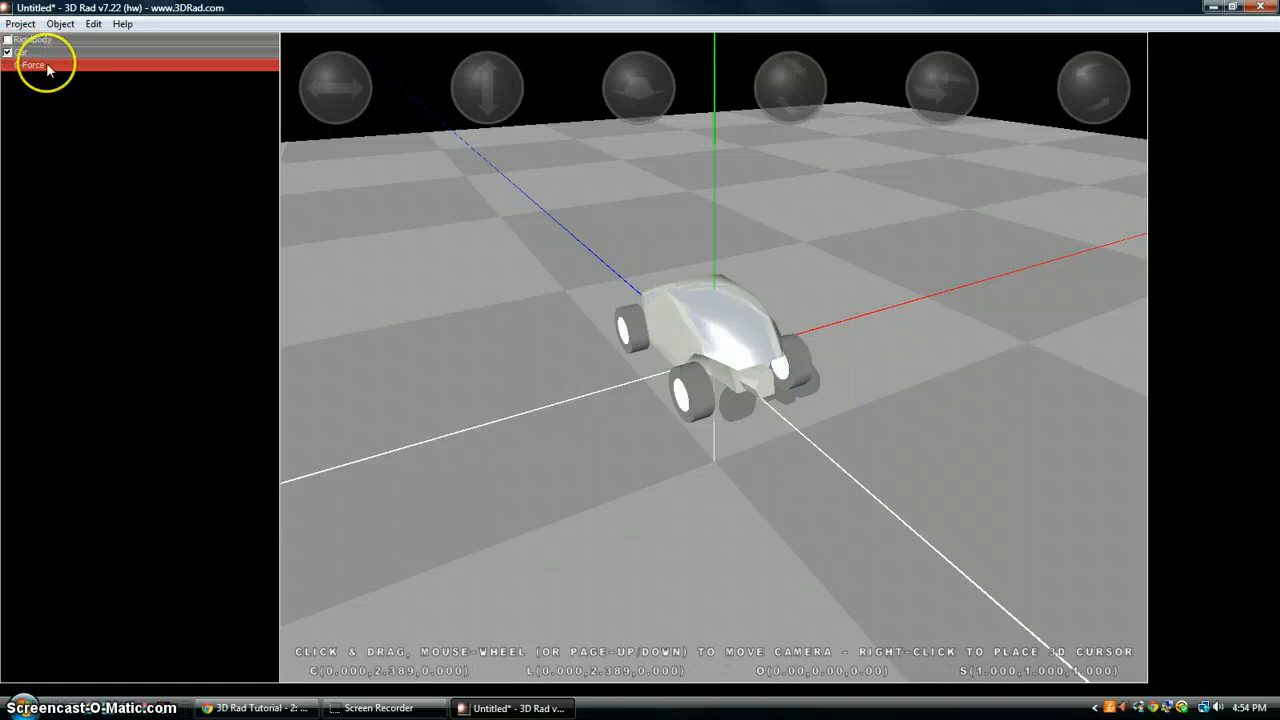
pyautogui.click(46, 55)
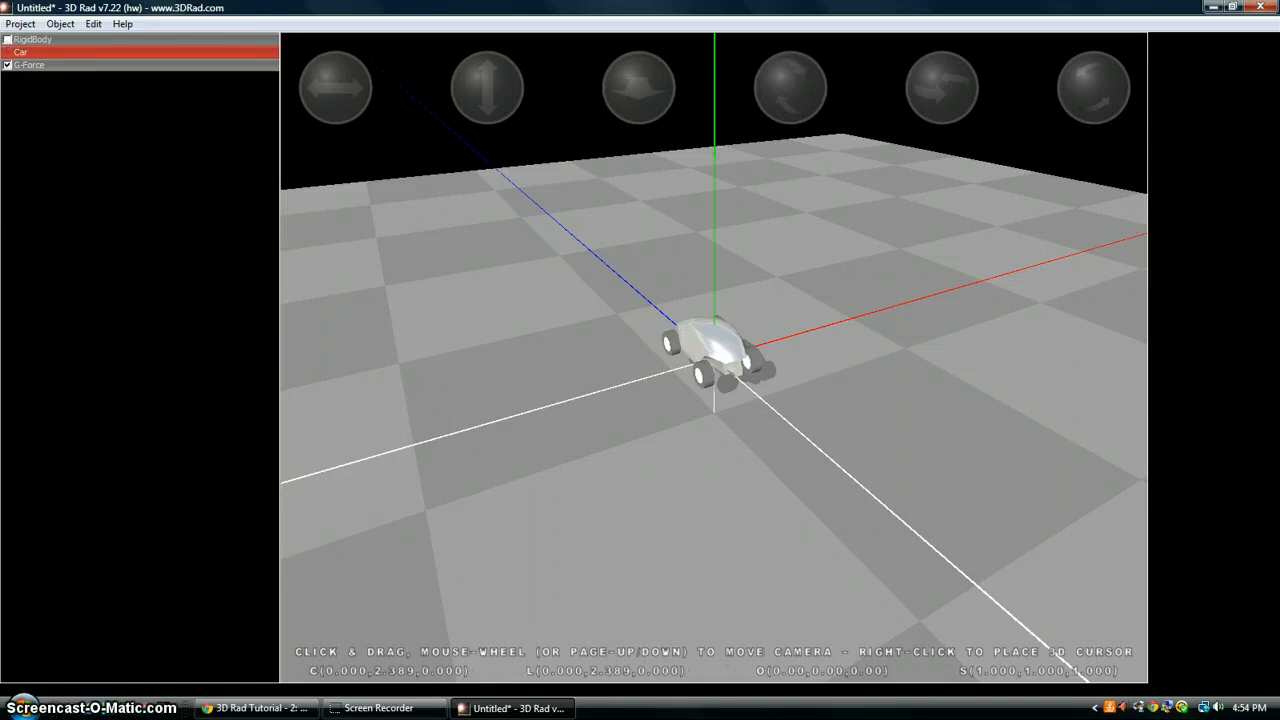
# - Play the project to test the car on the platform
pyautogui.click(24, 27)
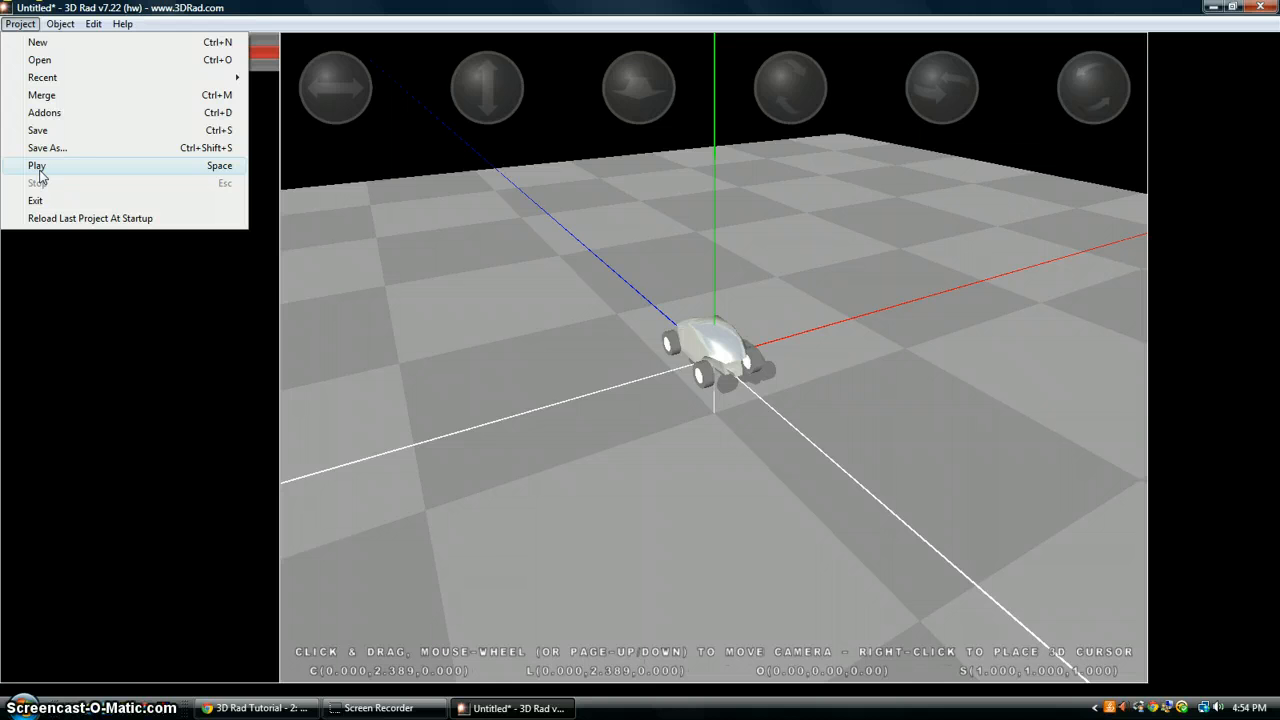
pyautogui.click(40, 170)
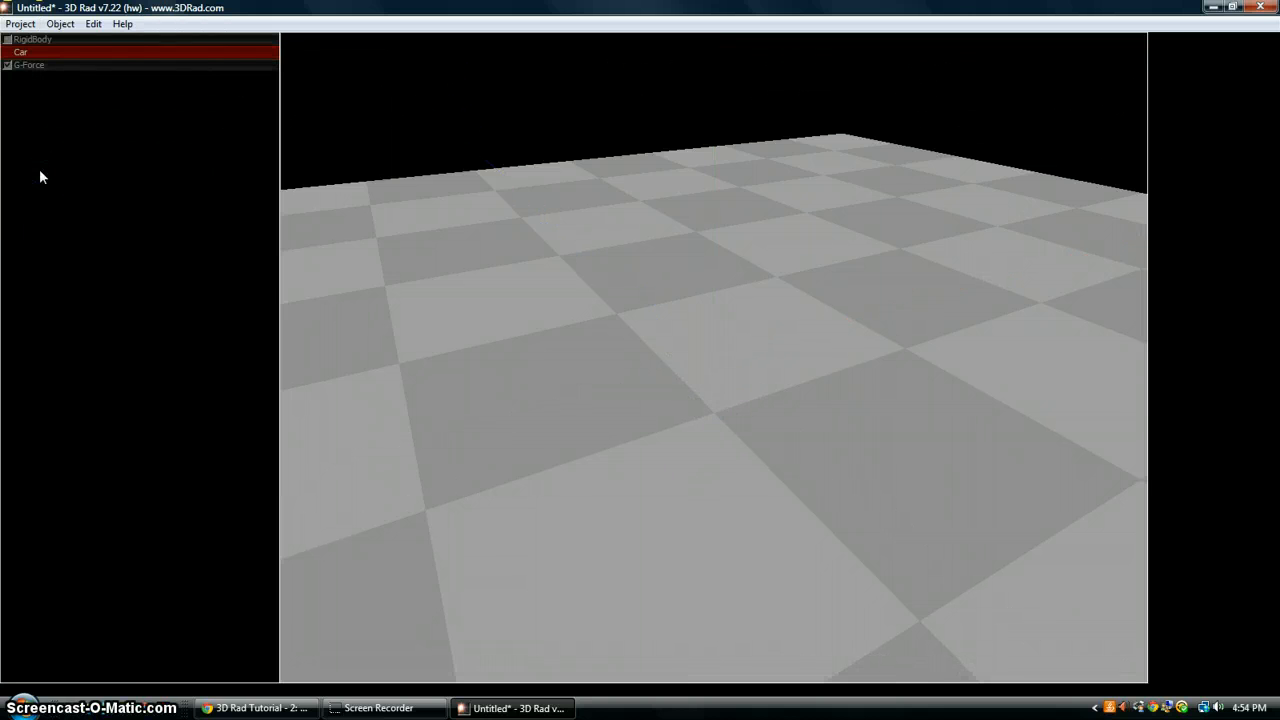
# - Stop the running project and link the car with the platform's RigidBody
pyautogui.click(30, 25)
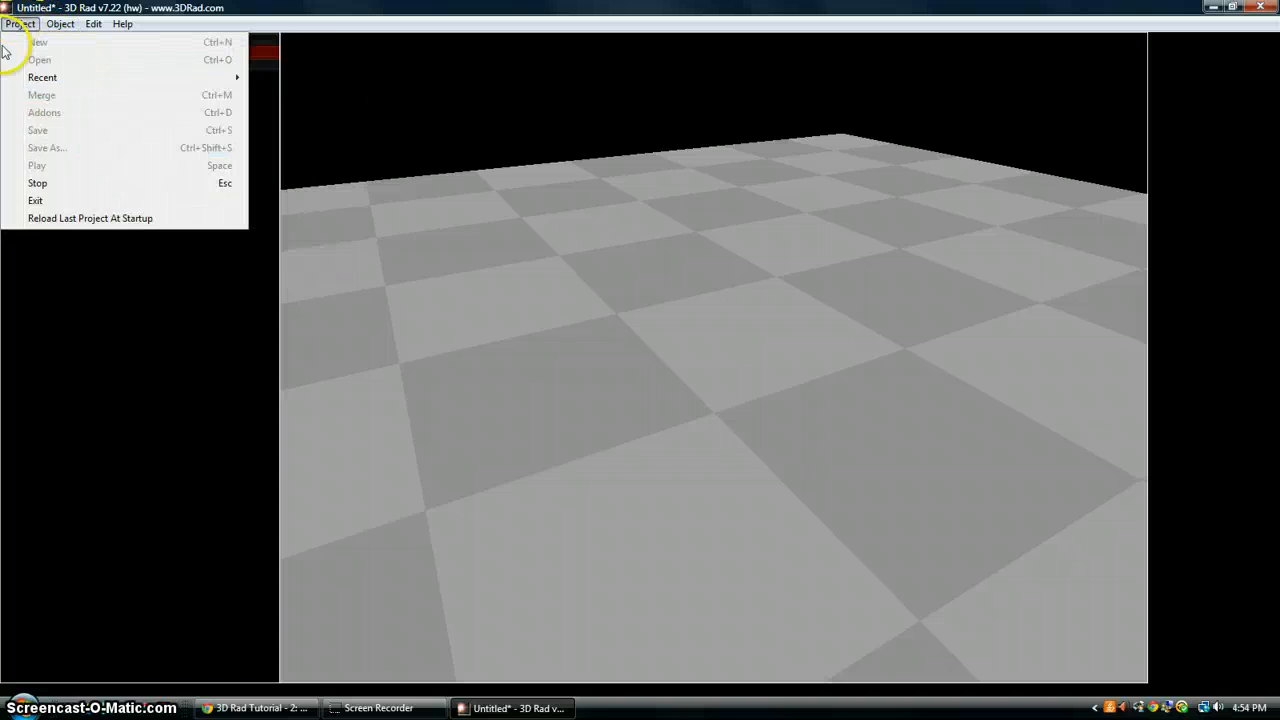
pyautogui.click(36, 183)
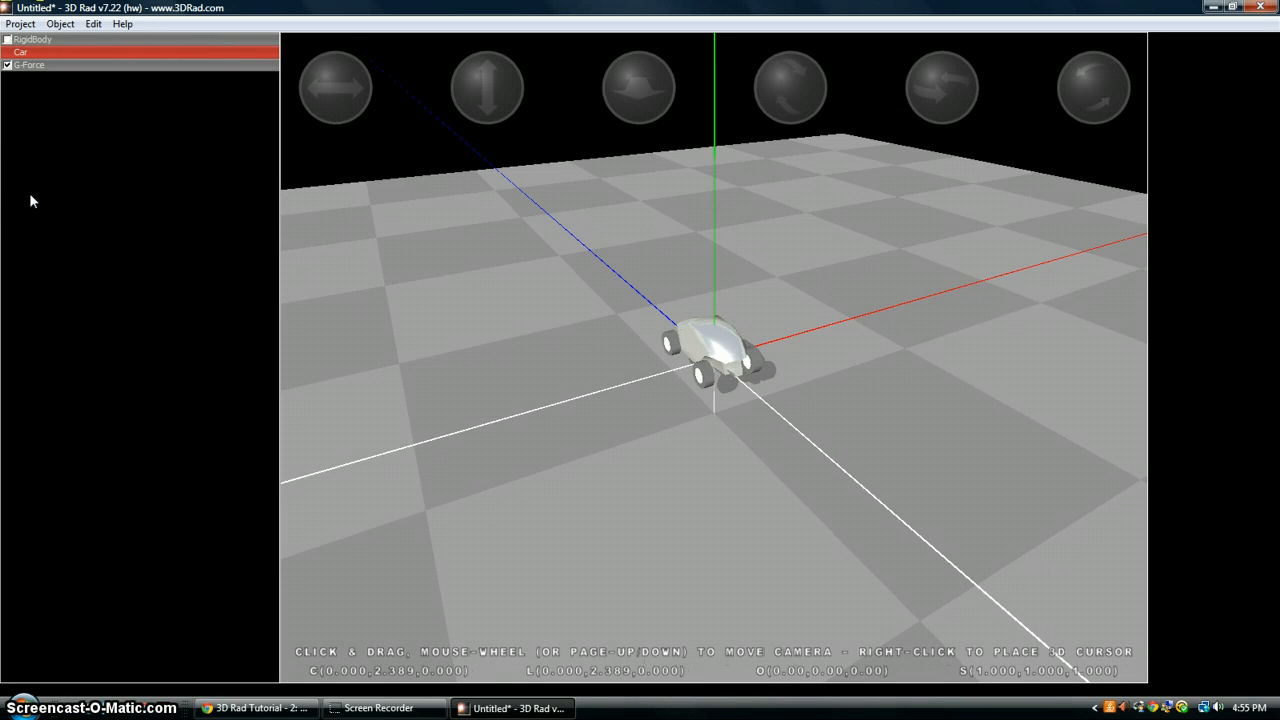
pyautogui.click(12, 40)
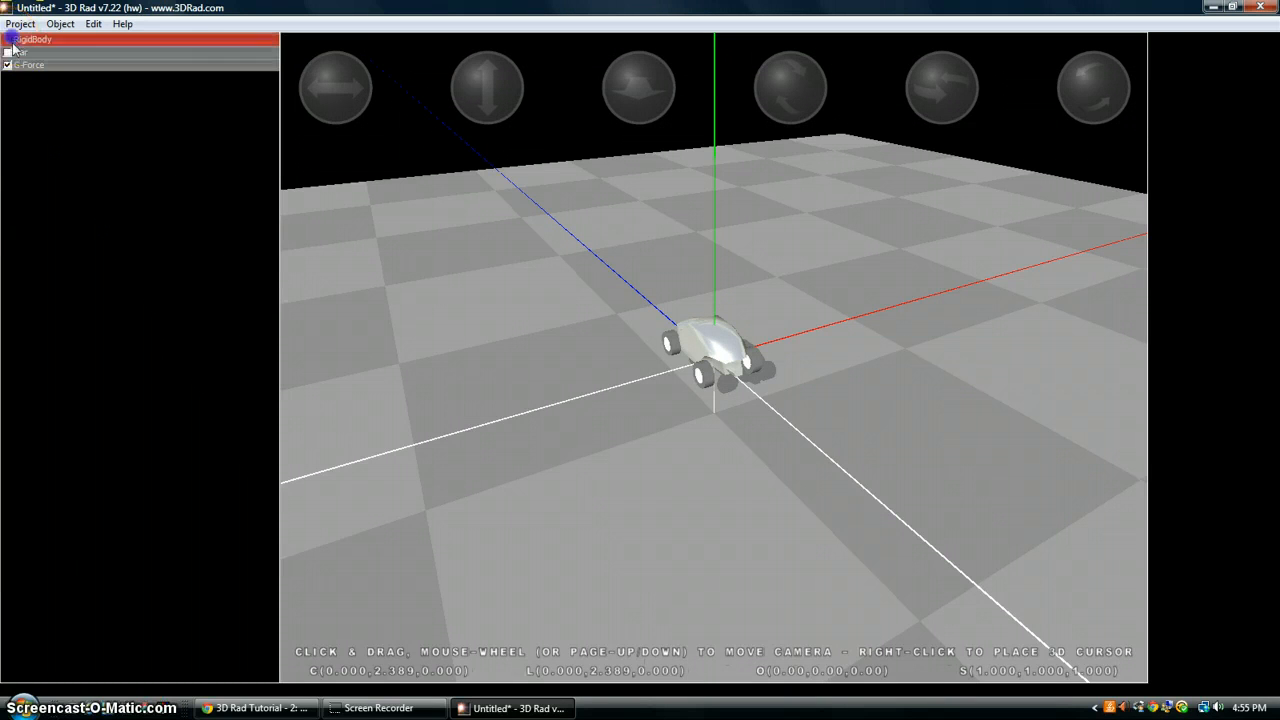
# - Play the project to check how the linked car drops onto the platform, and stop it
pyautogui.click(20, 24)
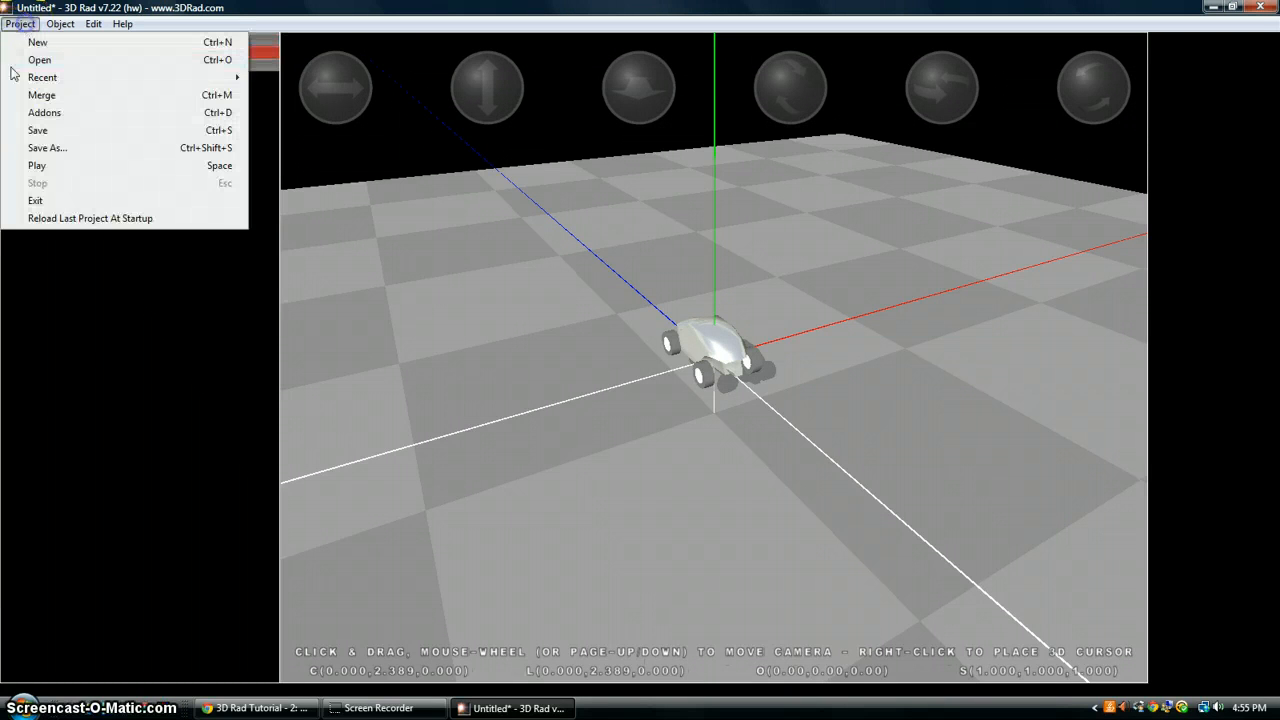
pyautogui.click(80, 168)
pyautogui.click(10, 28)
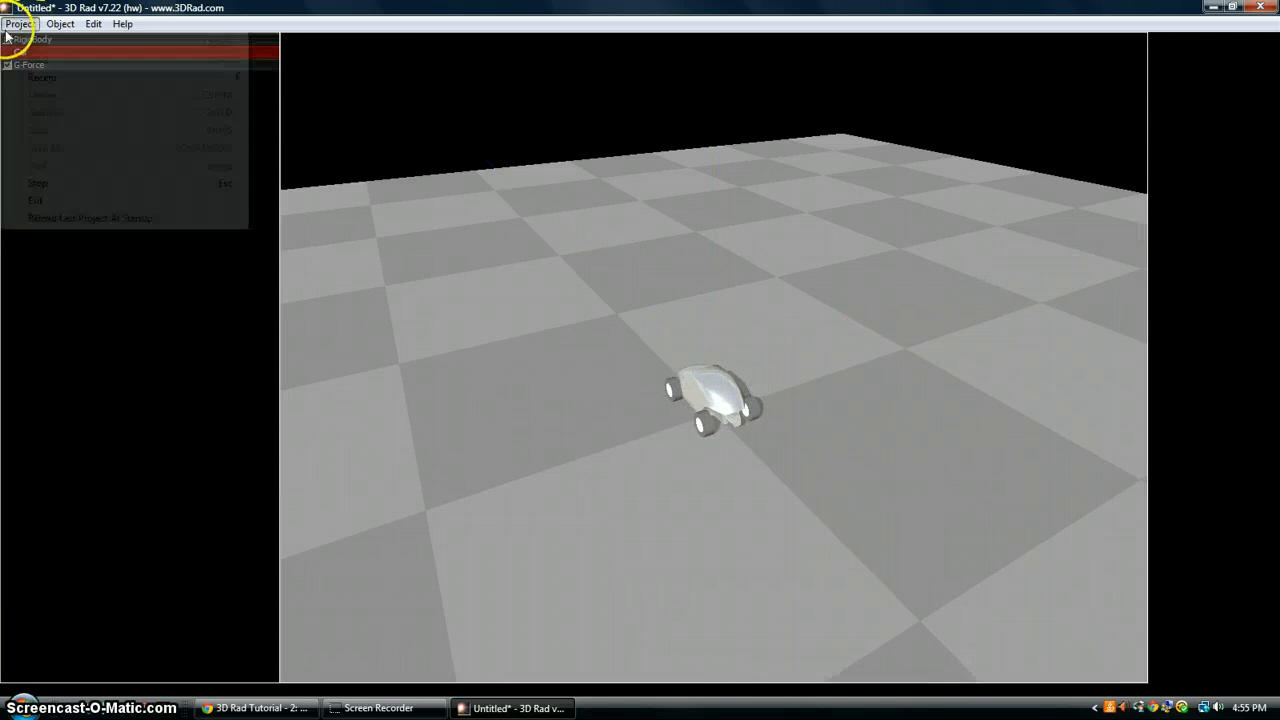
pyautogui.click(49, 183)
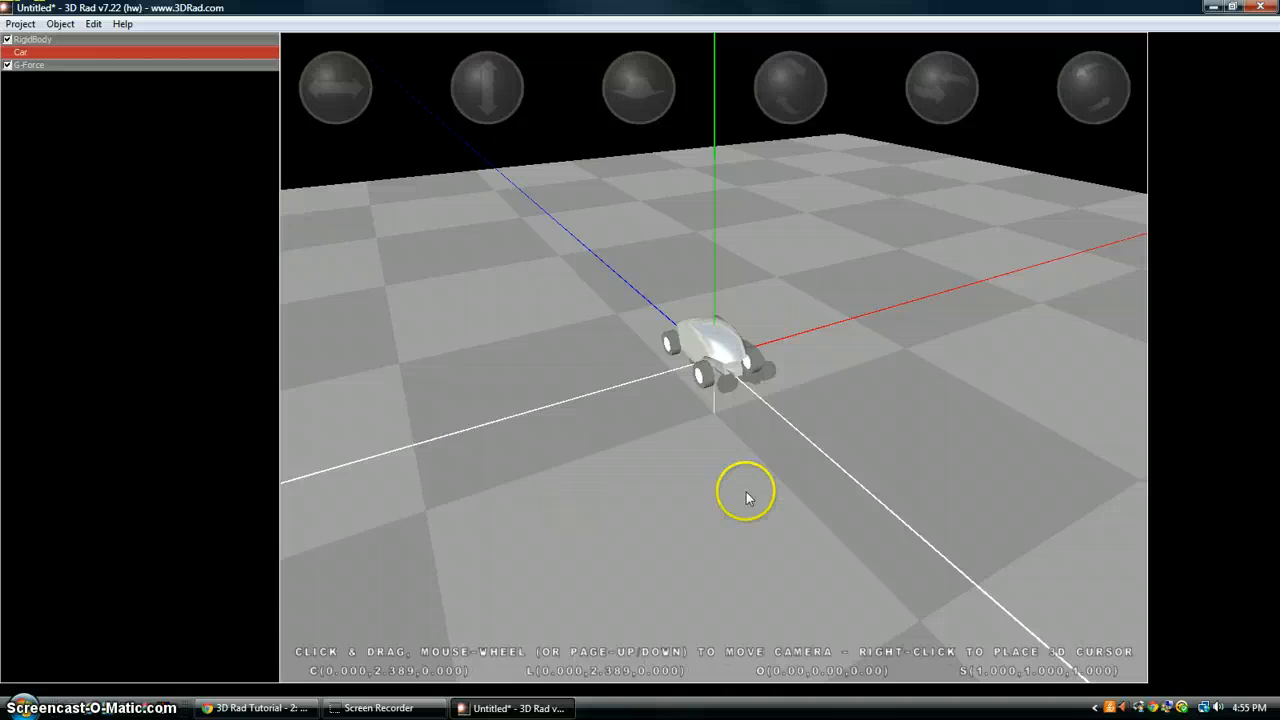
pyautogui.click(60, 24)
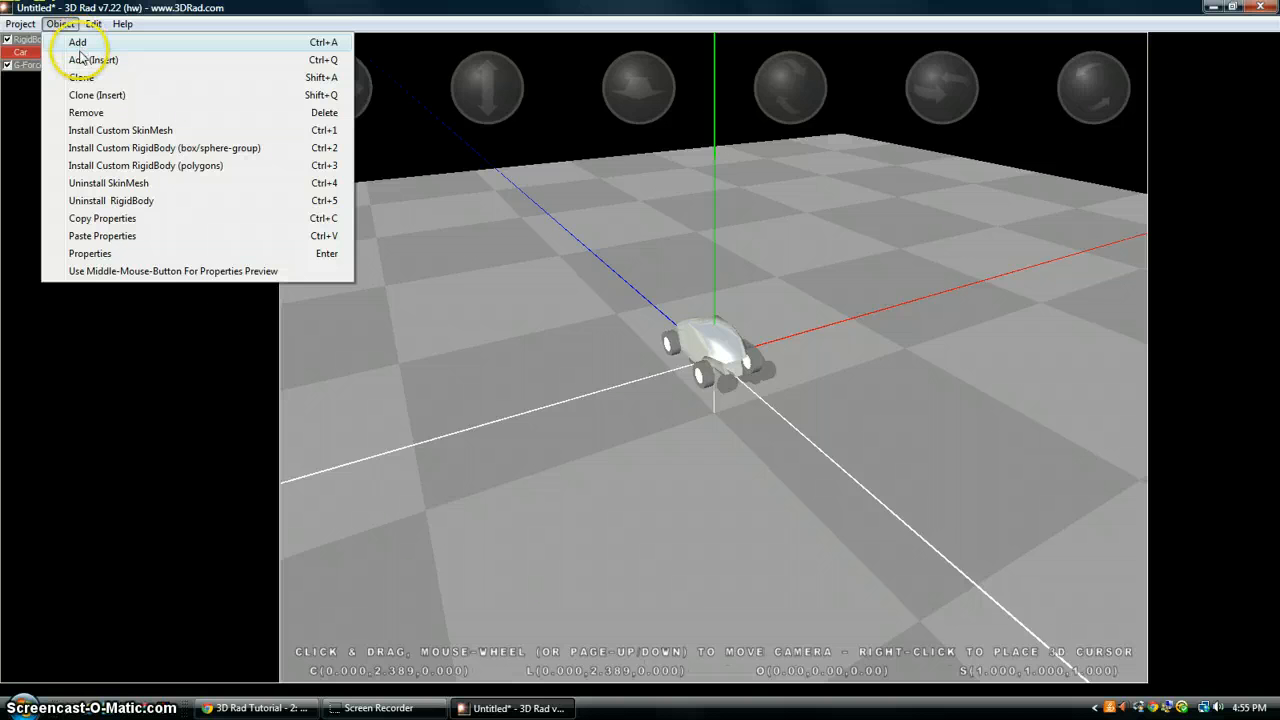
pyautogui.click(94, 44)
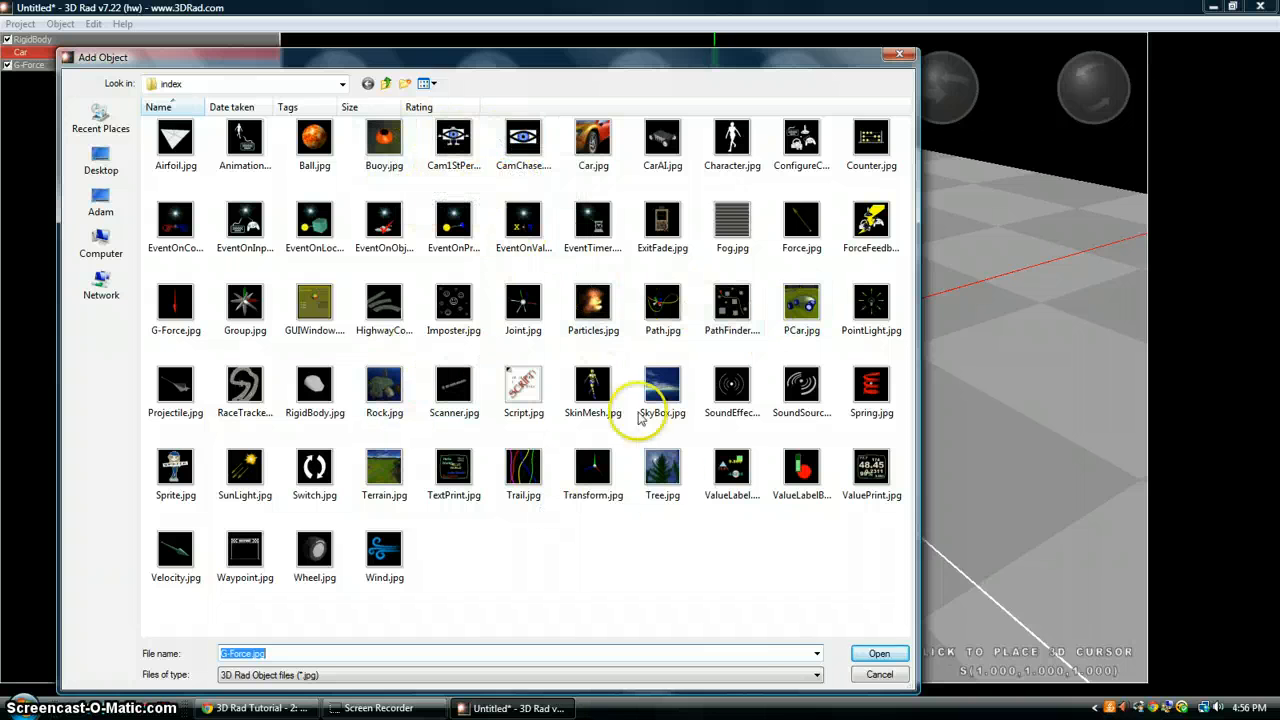
pyautogui.click(880, 675)
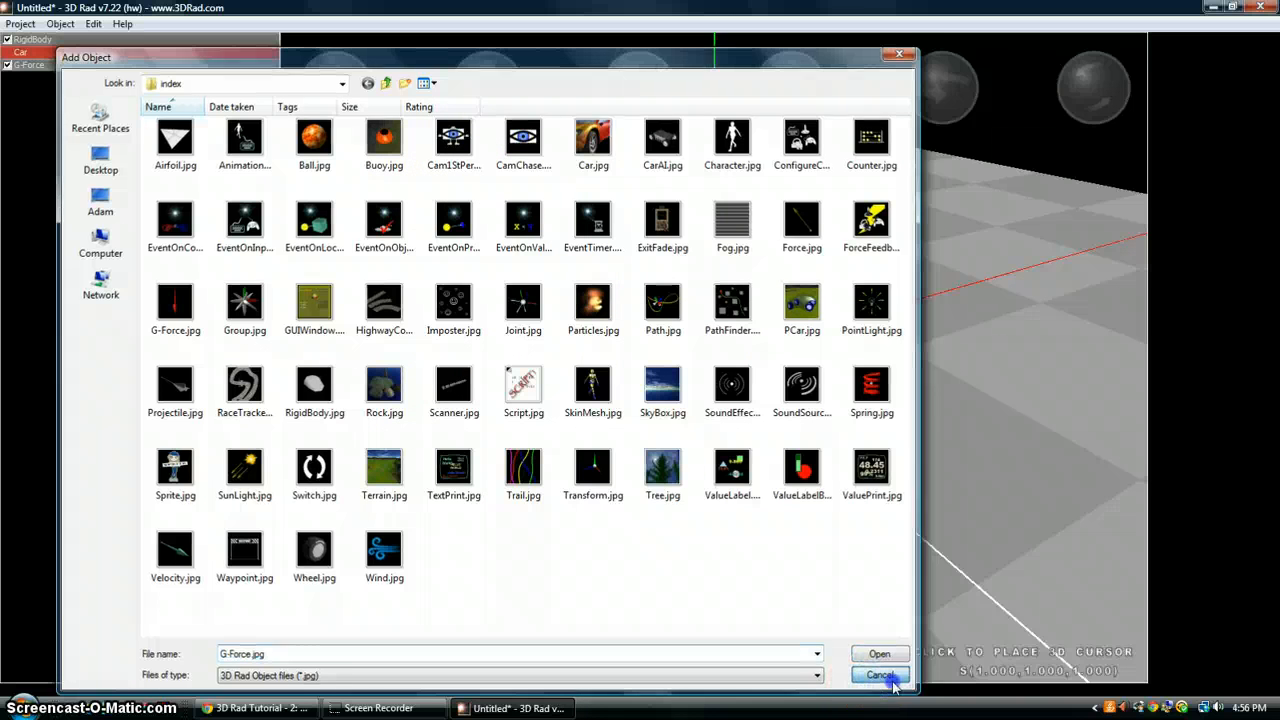
# - Run the project again to watch the car from the fixed view, and stop the run
pyautogui.click(19, 23)
pyautogui.click(201, 175)
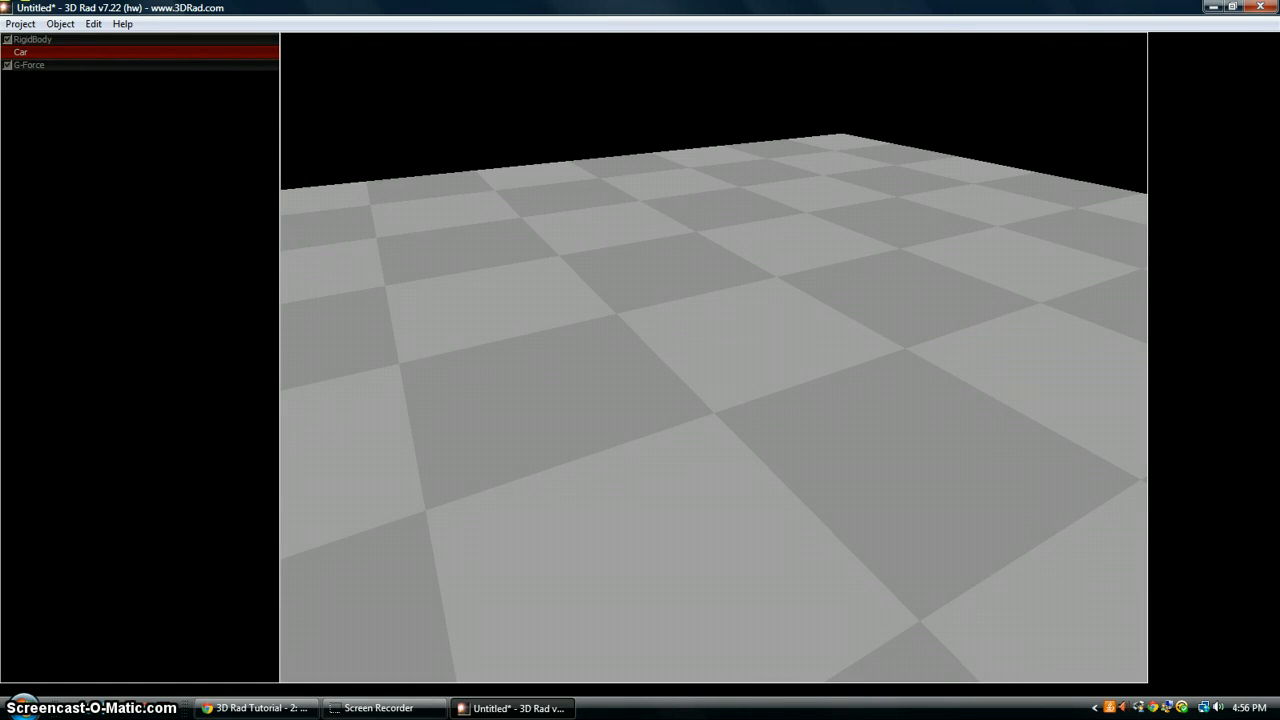
pyautogui.click(25, 24)
pyautogui.click(86, 181)
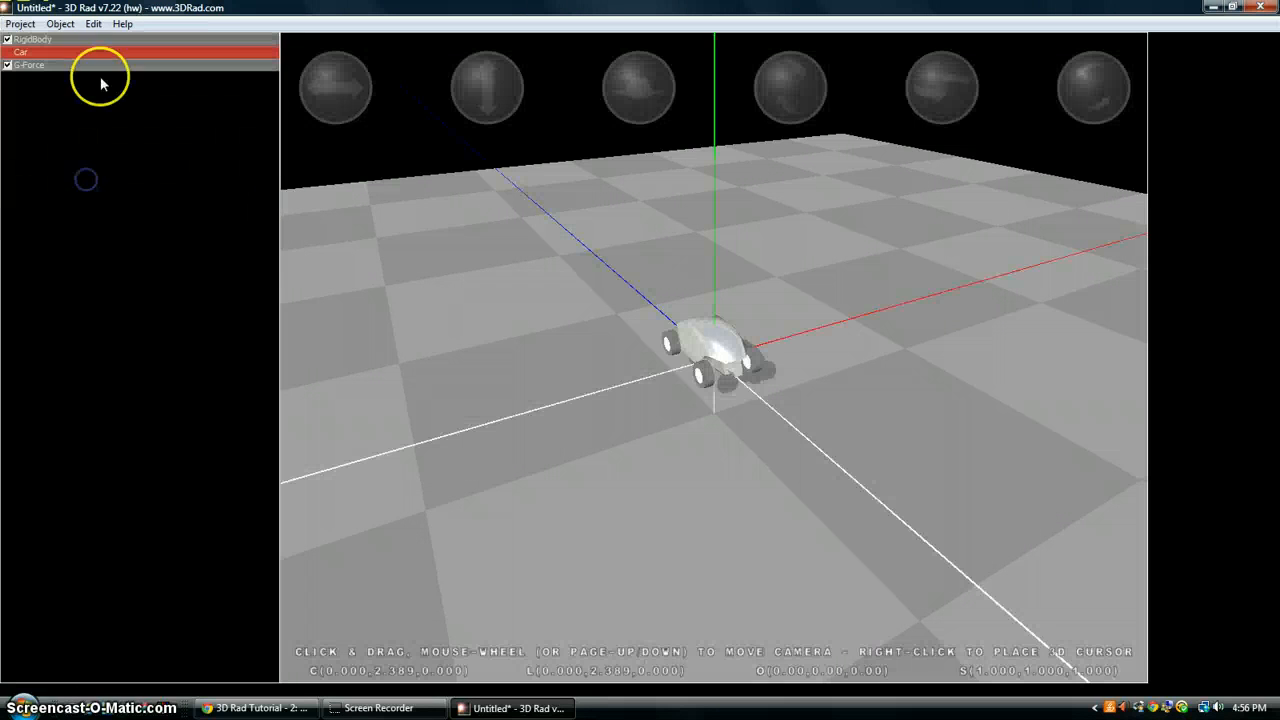
# - Add a CamChase camera object to the project
pyautogui.click(60, 24)
pyautogui.click(70, 43)
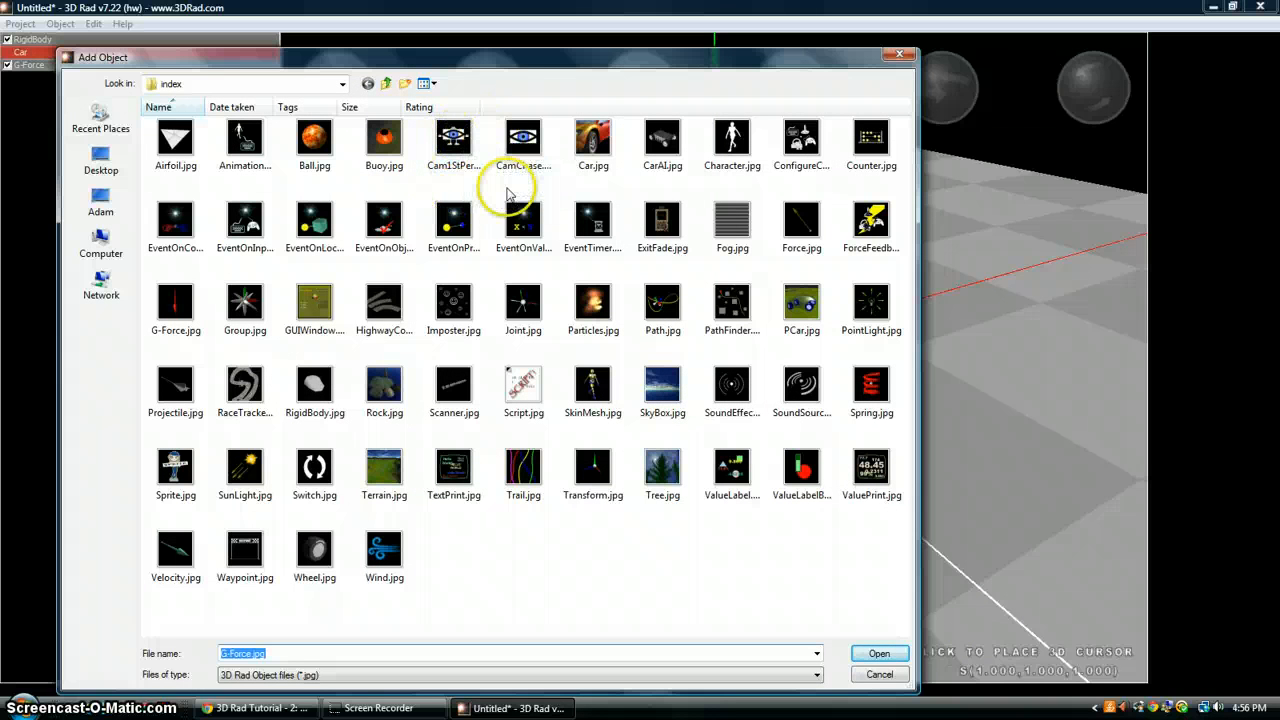
pyautogui.click(470, 158)
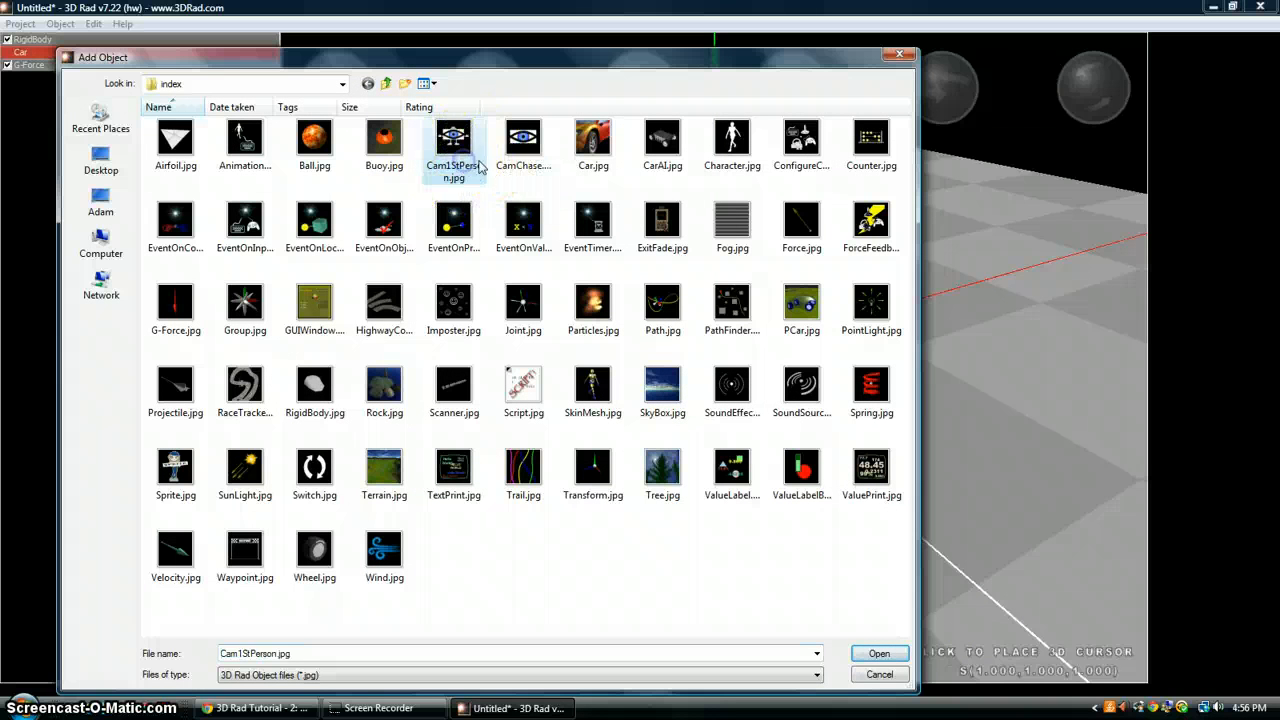
pyautogui.click(520, 165)
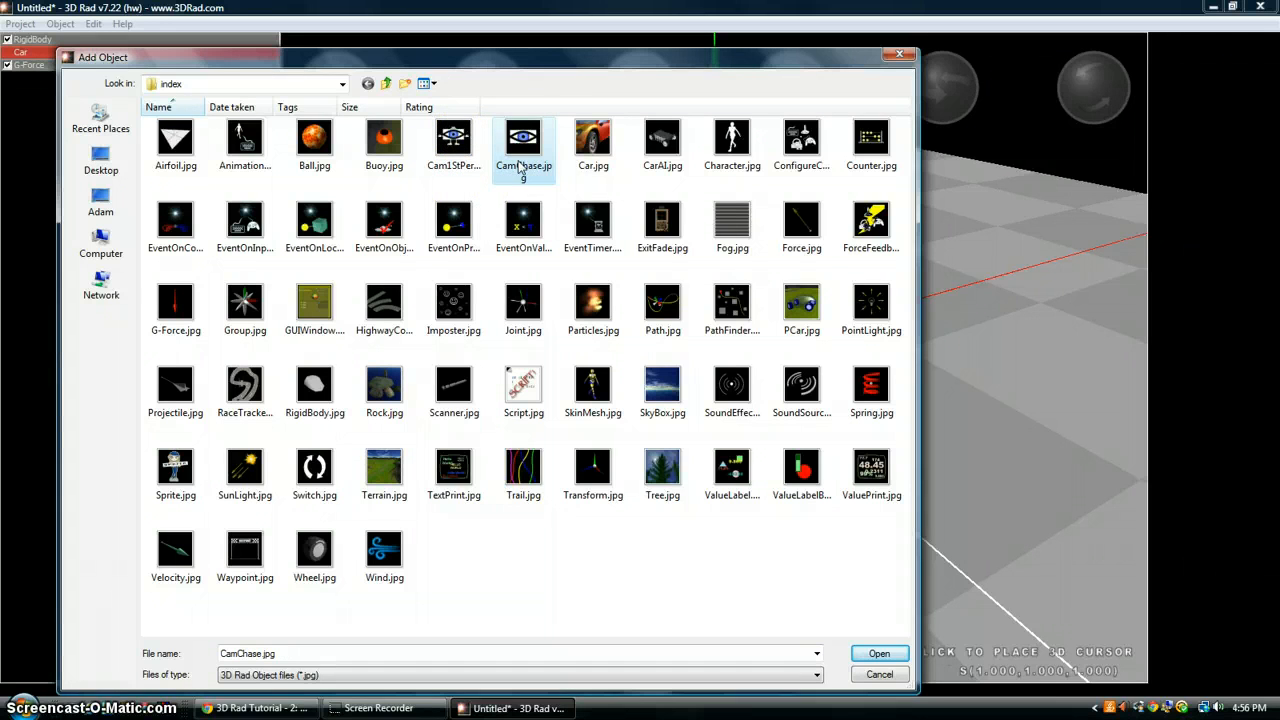
pyautogui.click(537, 148)
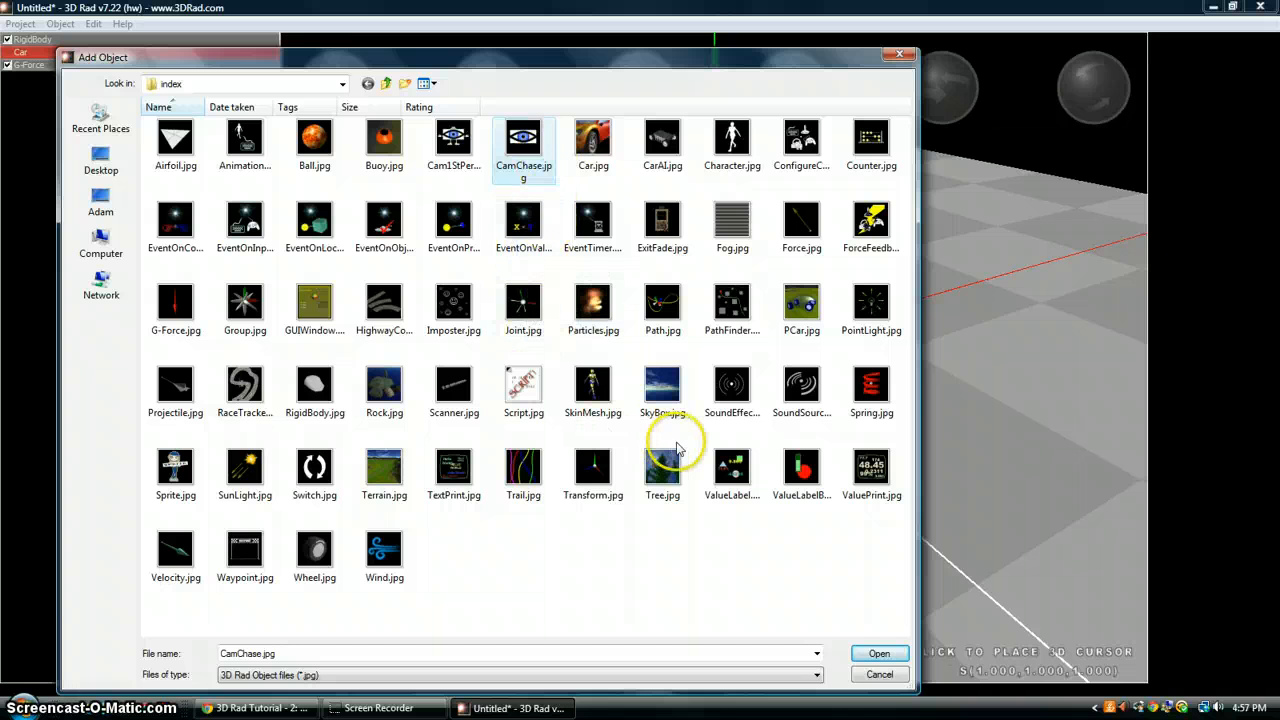
pyautogui.click(879, 653)
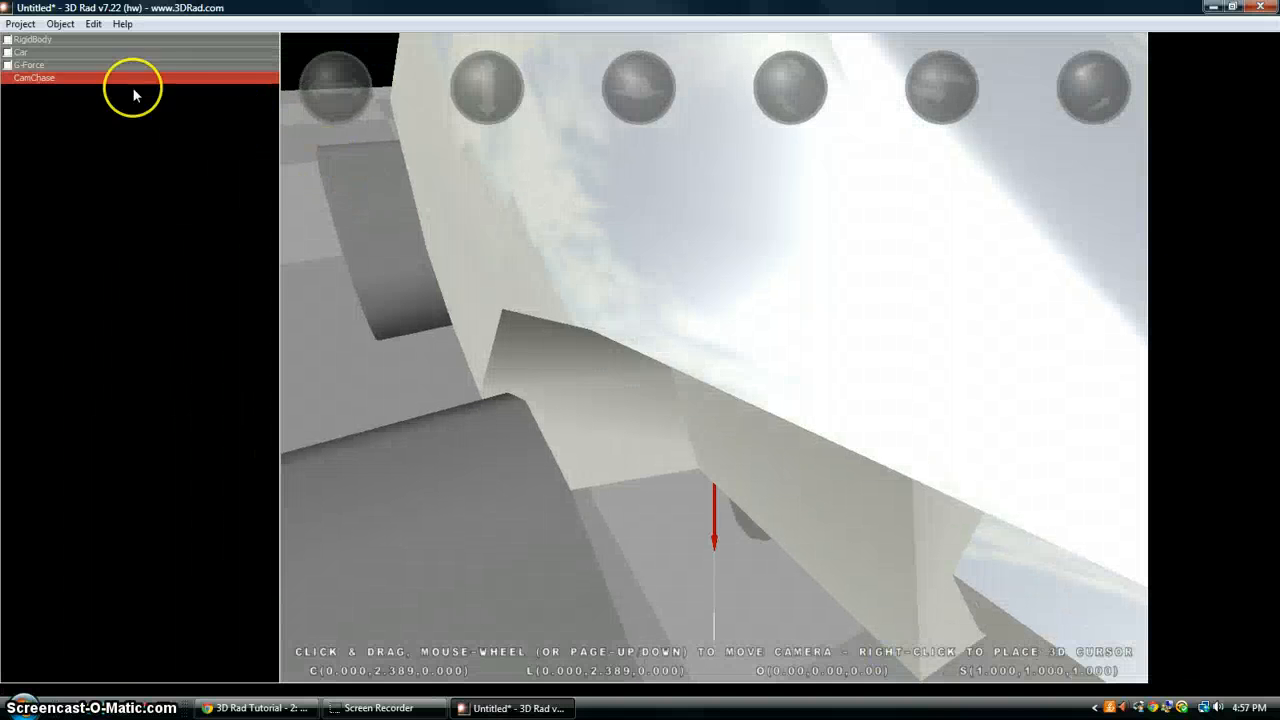
# - Link the CamChase to the car and position it behind the car at about X -0.17, Y 2.66, Z -4.10 m
pyautogui.click(8, 52)
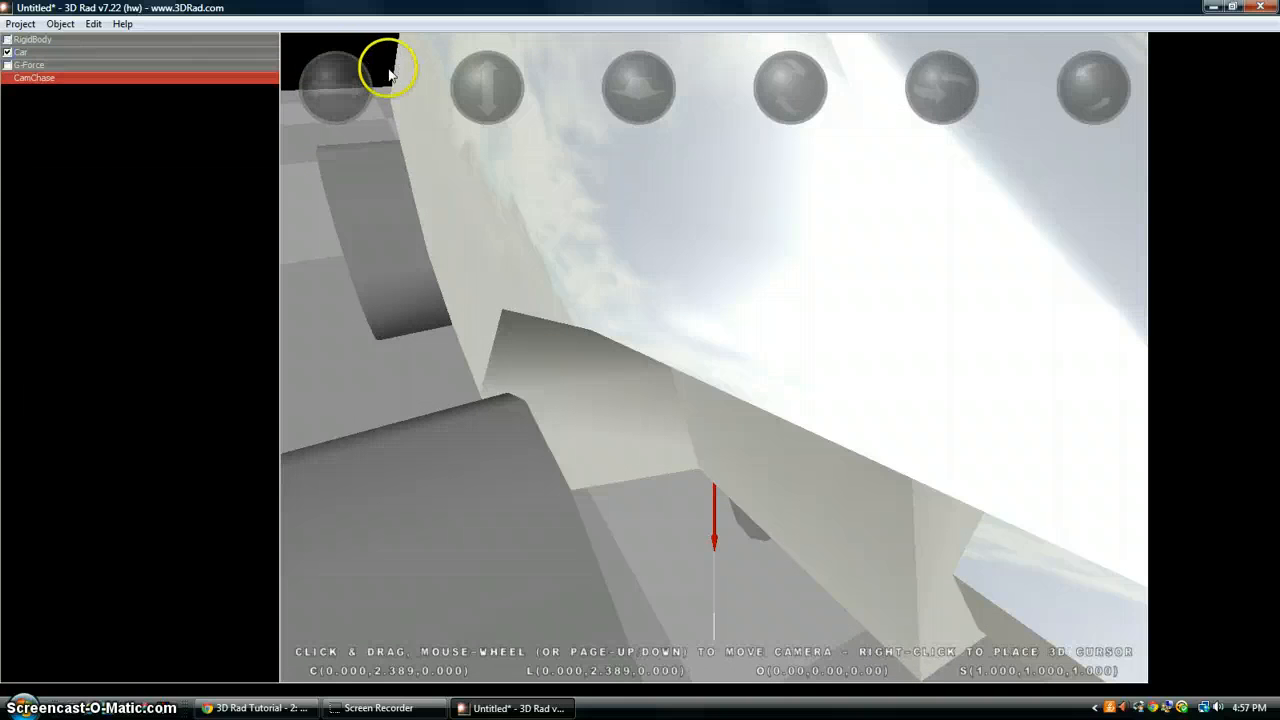
pyautogui.moveTo(487, 88); pyautogui.dragTo(580, 229)
pyautogui.moveTo(652, 108); pyautogui.dragTo(906, 306)
# - Play the project to test how the chase camera follows the car, and stop it
pyautogui.click(12, 23)
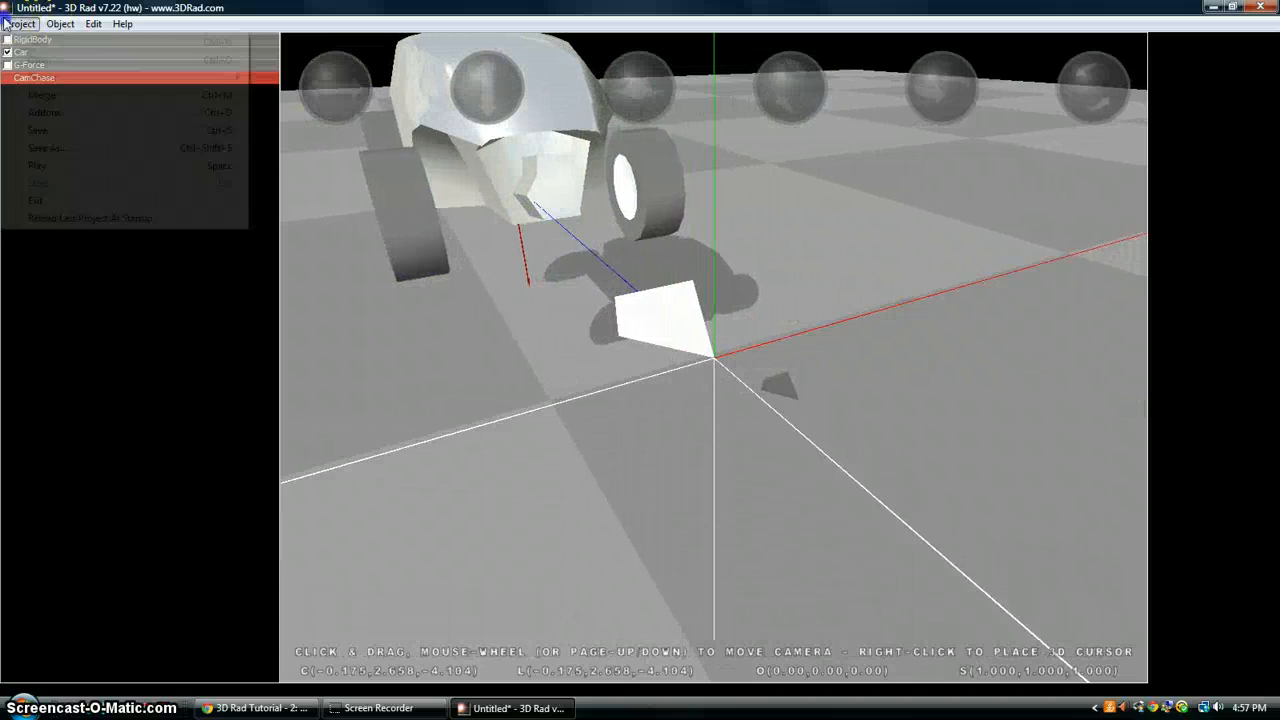
pyautogui.click(137, 167)
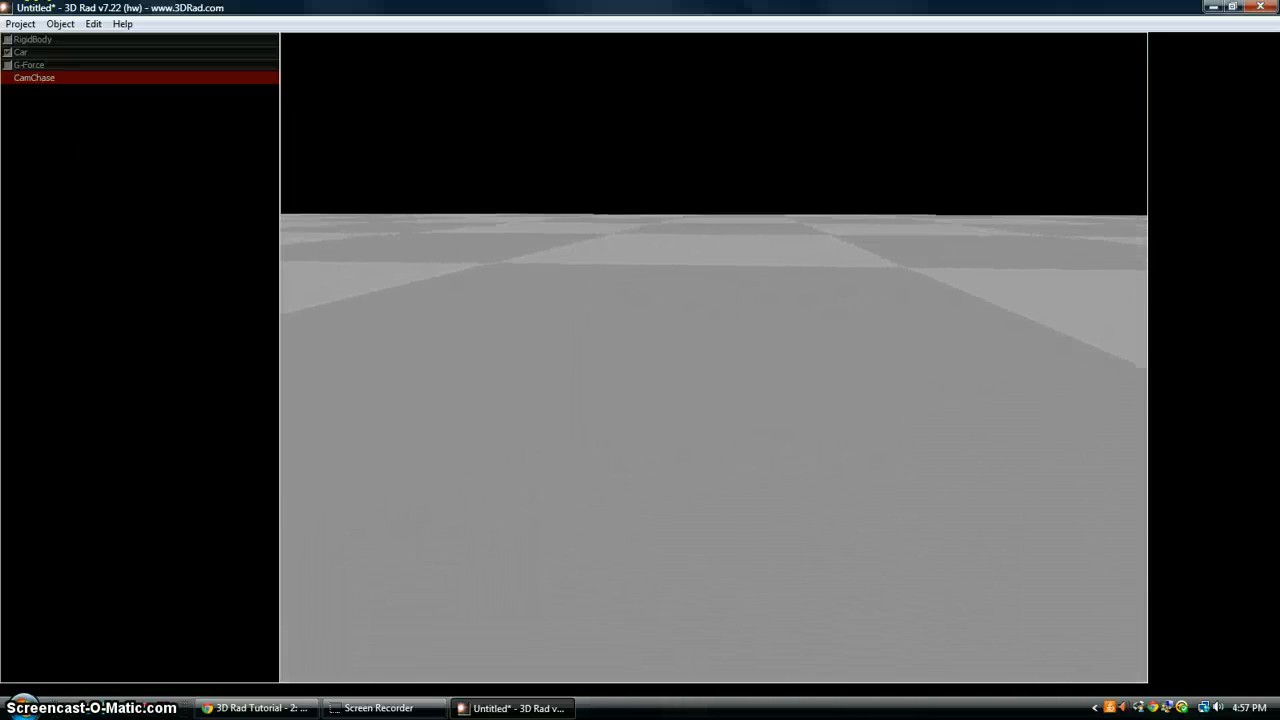
pyautogui.click(21, 24)
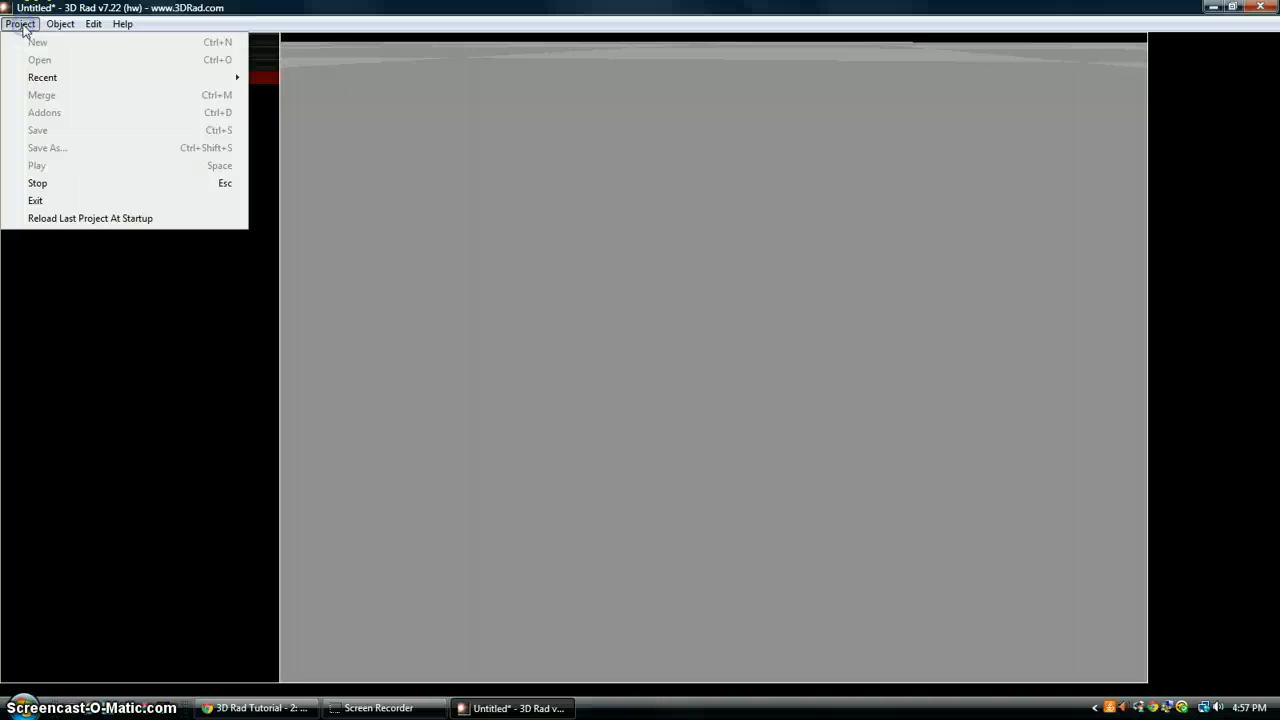
pyautogui.click(40, 183)
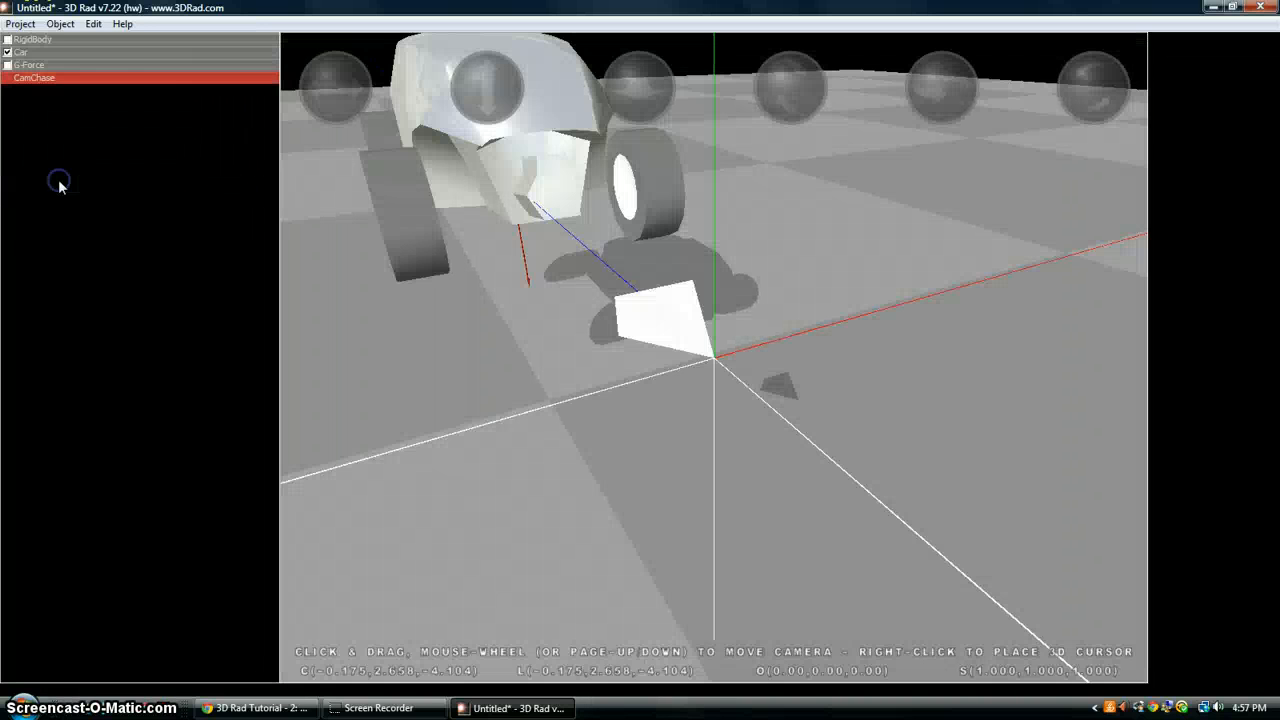
# - Set the CamChase's translation speed to 1 and its rotation speed to 1
pyautogui.doubleClick(115, 80)
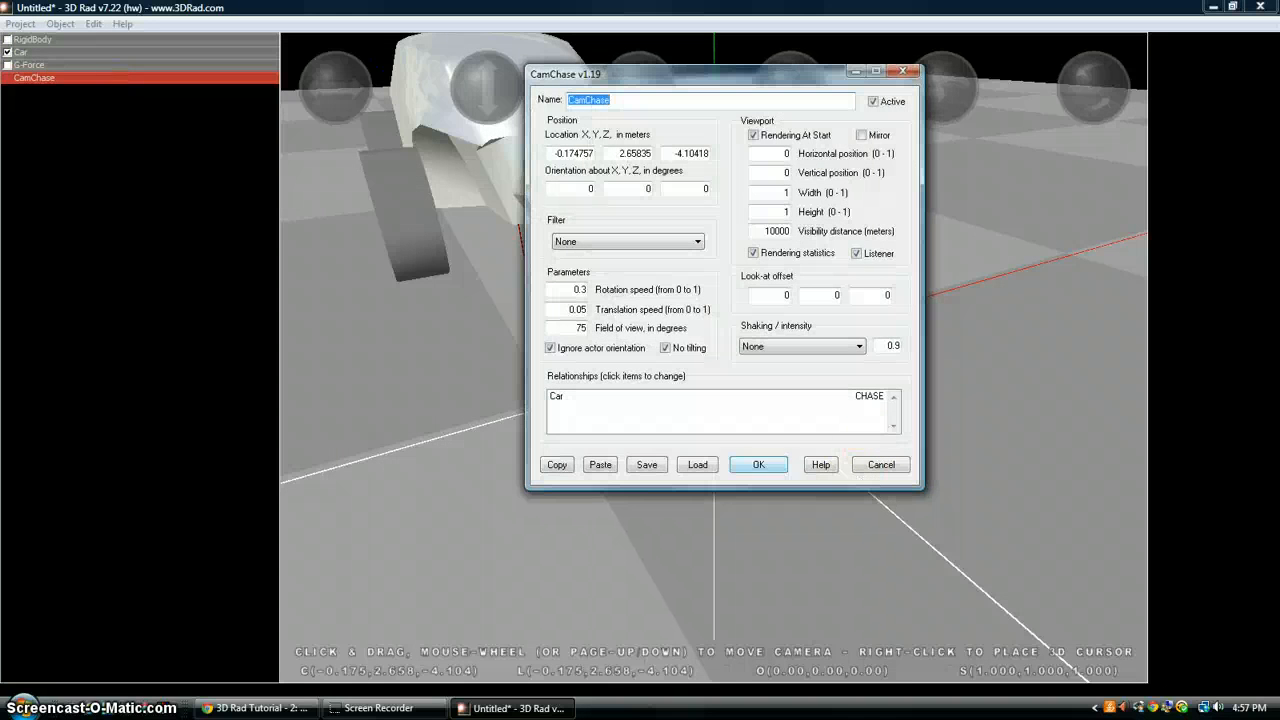
pyautogui.doubleClick(579, 309)
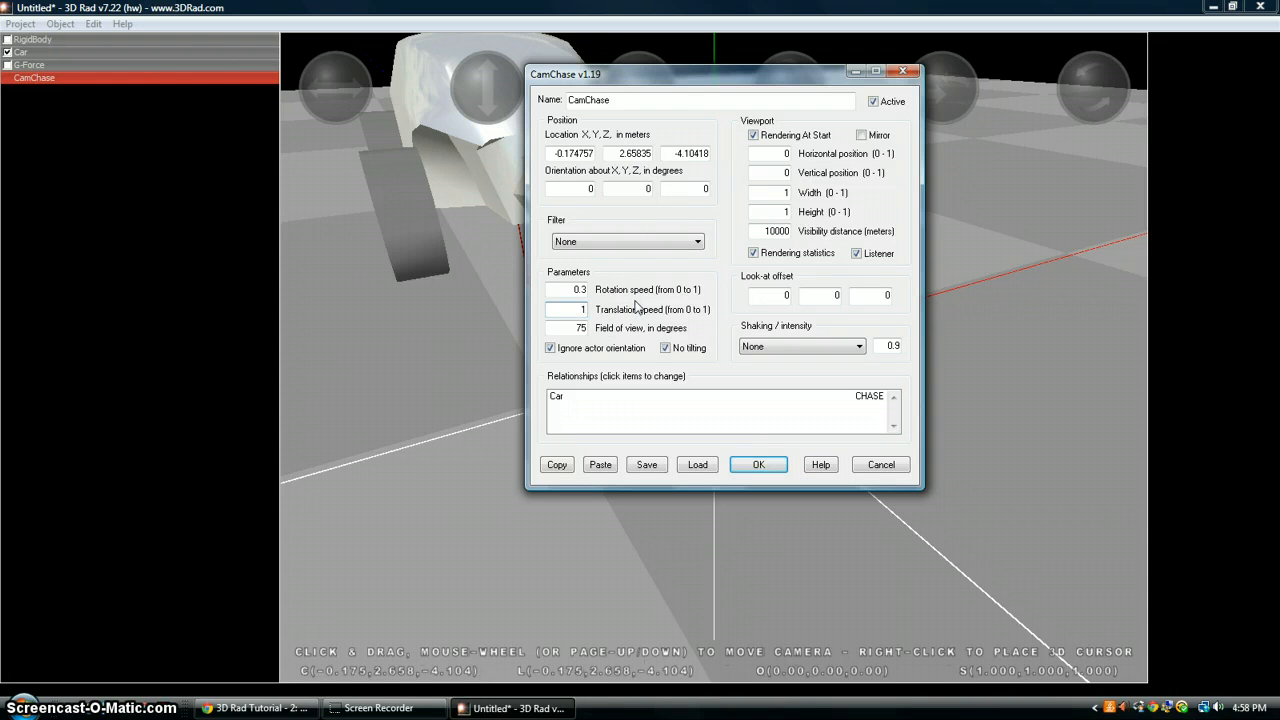
pyautogui.click(555, 288)
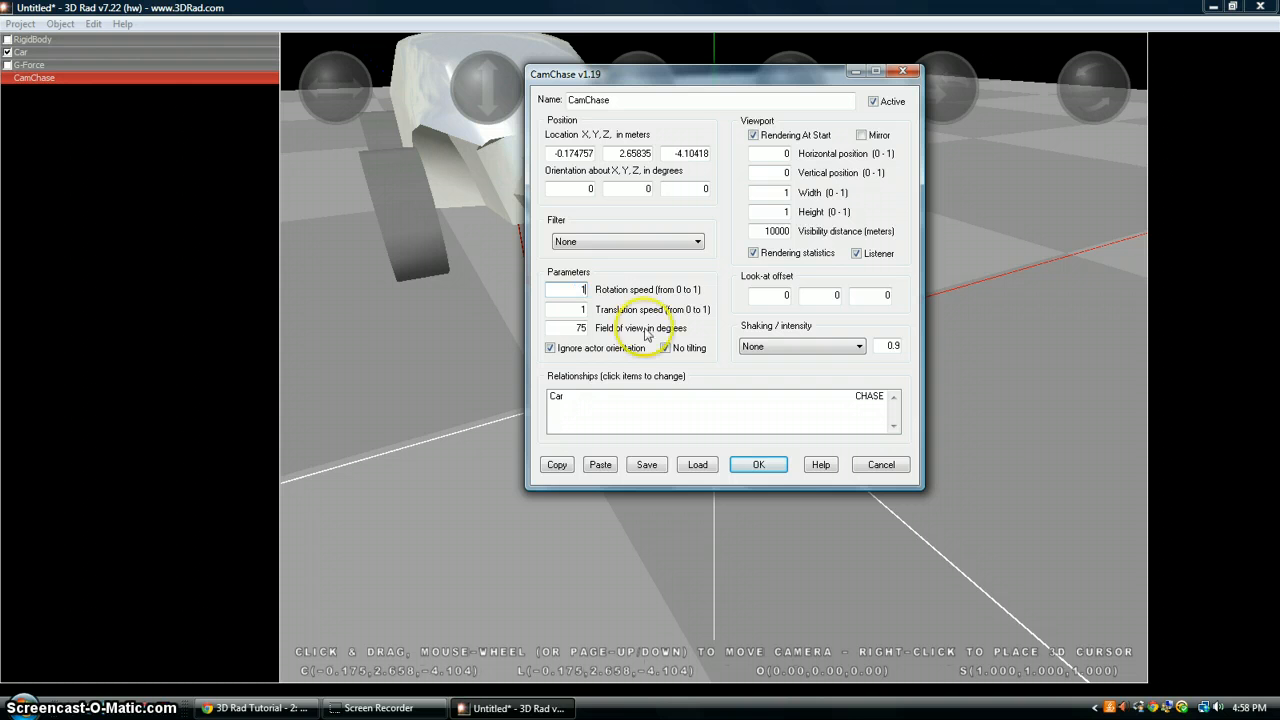
pyautogui.click(758, 465)
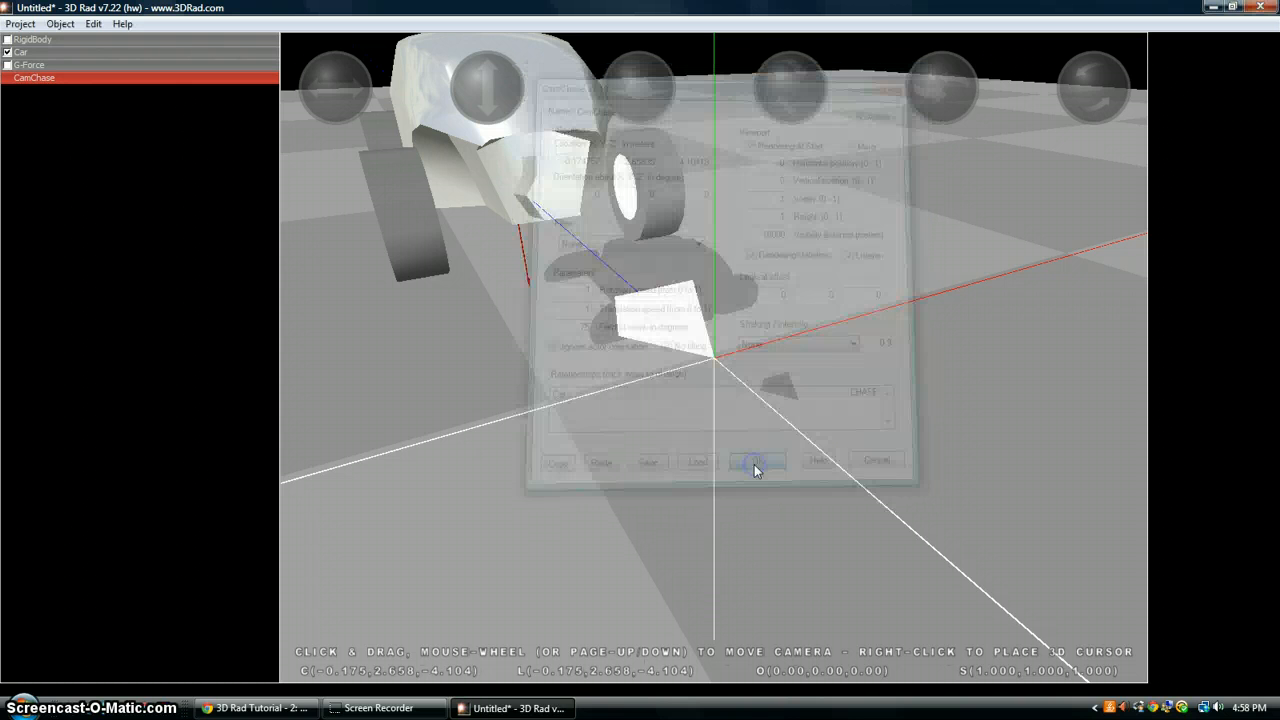
# - Play the project and drive the car forward, steering left and right, to test the chase camera, and stop the run
pyautogui.click(20, 23)
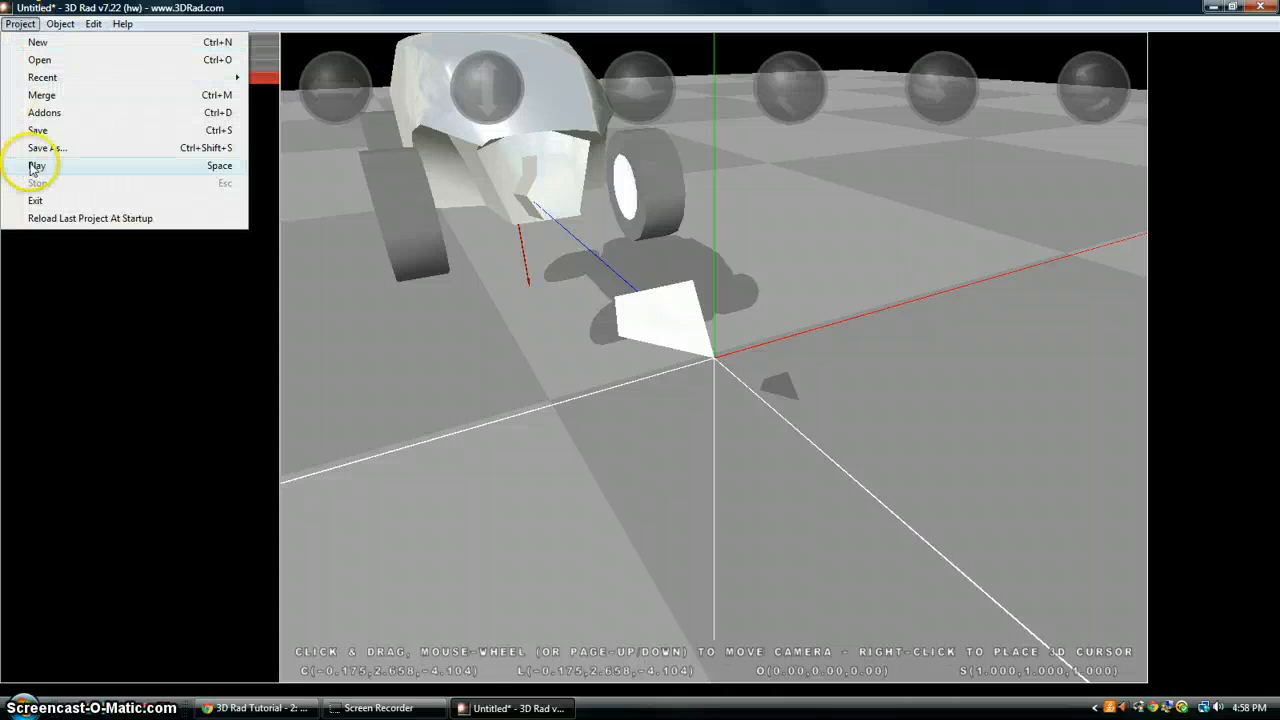
pyautogui.click(36, 165)
pyautogui.press('Up')
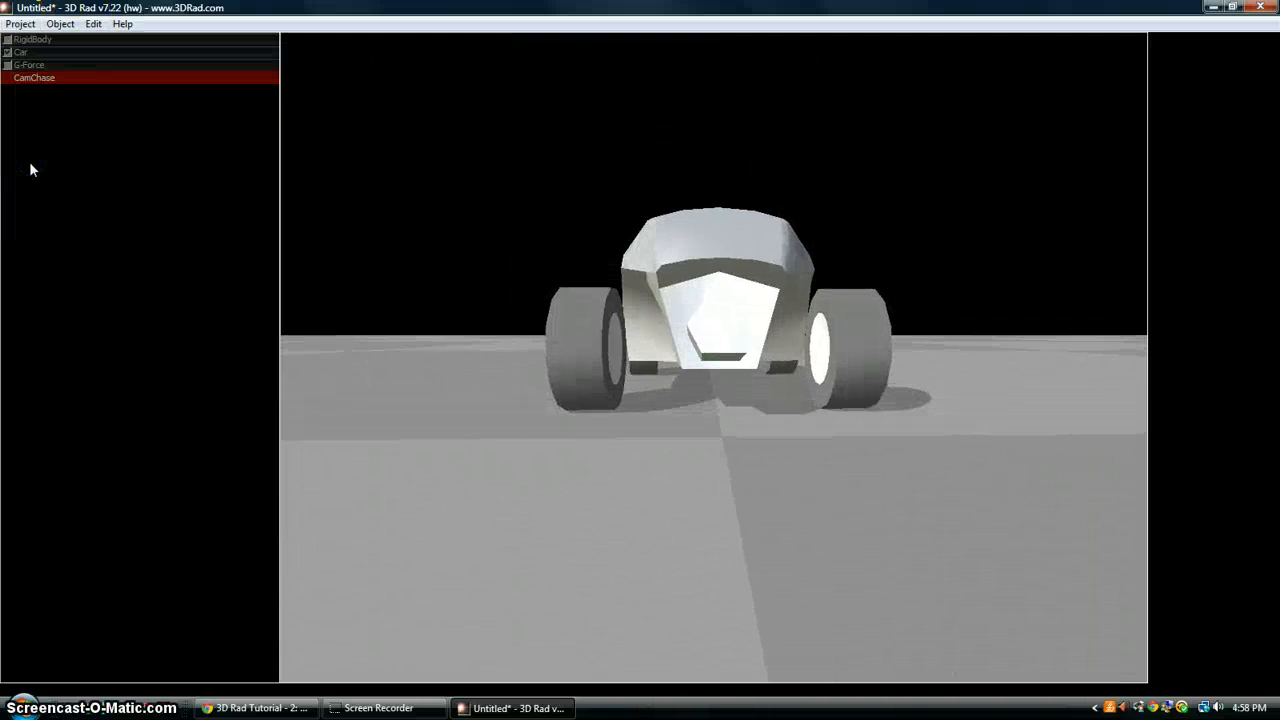
pyautogui.press('Left')
pyautogui.press('Left')
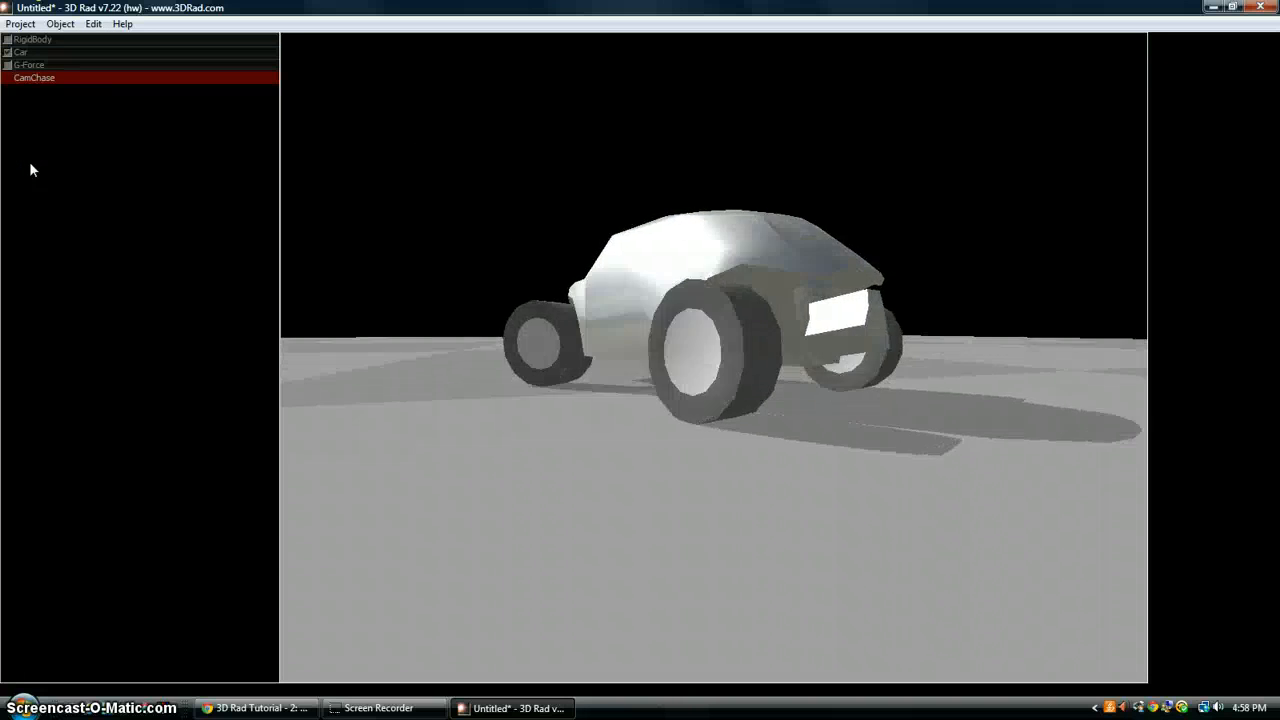
pyautogui.press('Left')
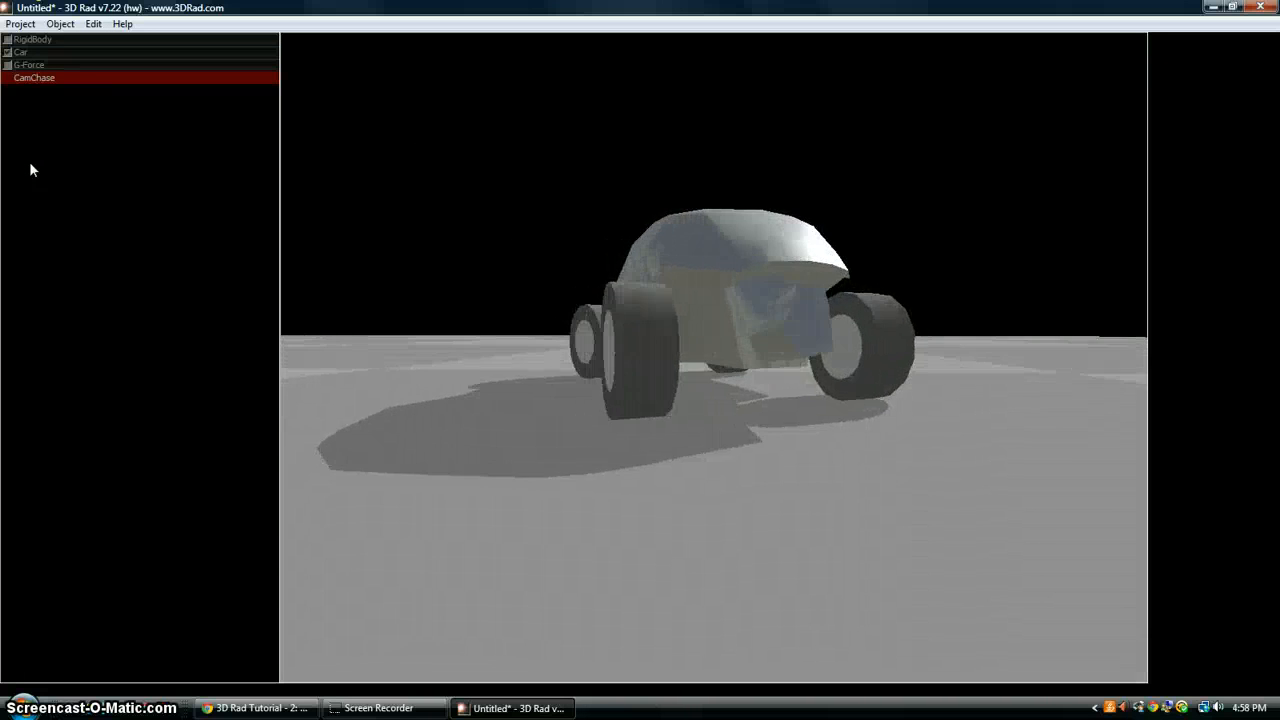
pyautogui.press('Right')
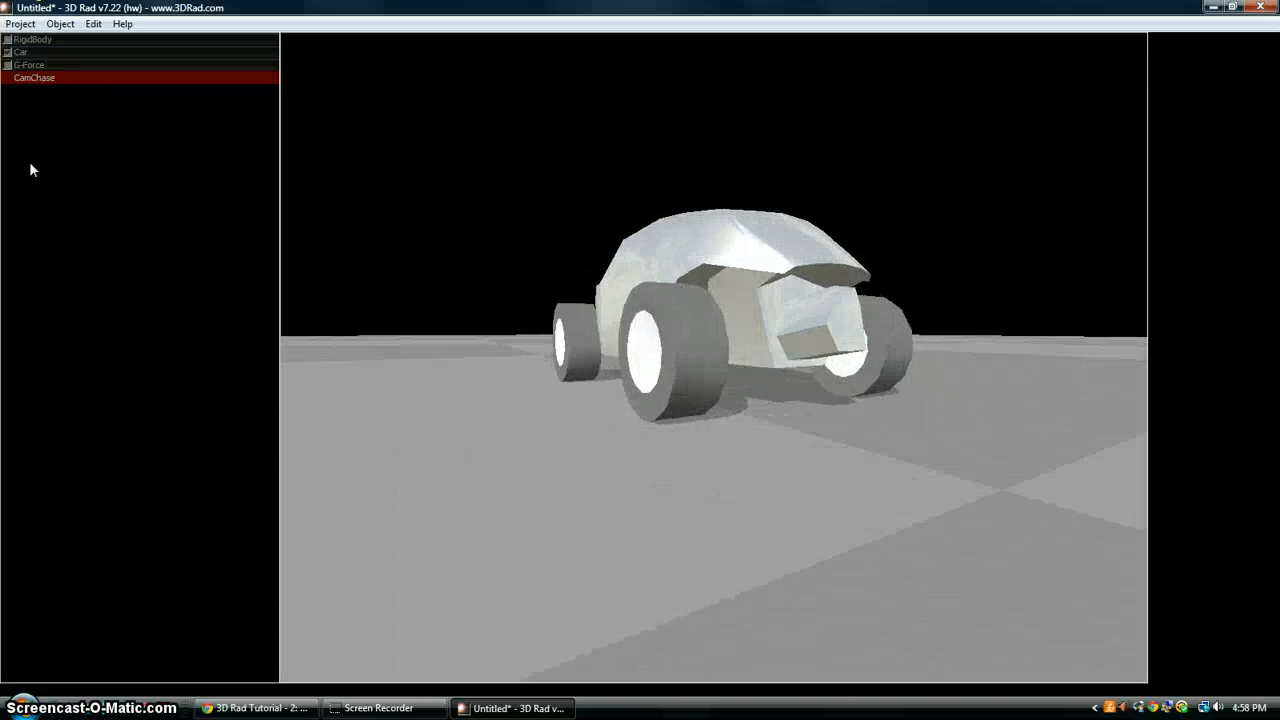
pyautogui.press('Right')
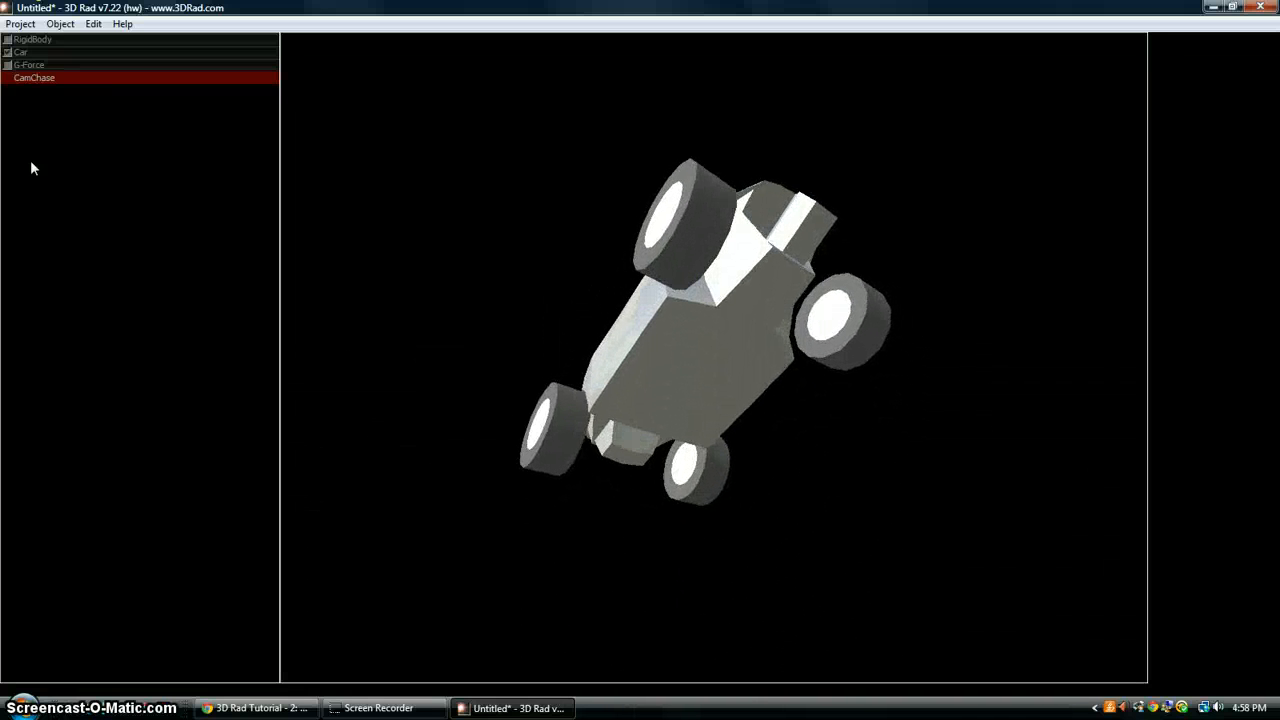
pyautogui.press('Escape')
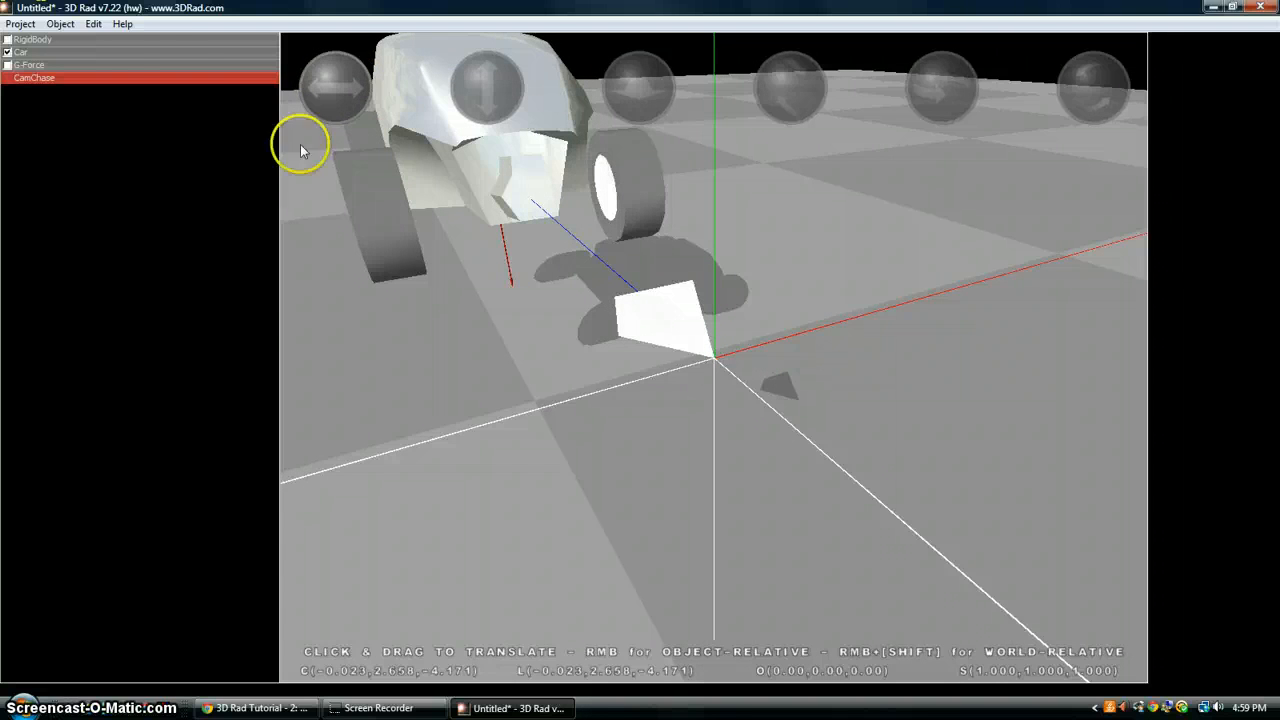
# - Change the Car object's model to HyundaiAccent and apply the new car settings
pyautogui.doubleClick(112, 60)
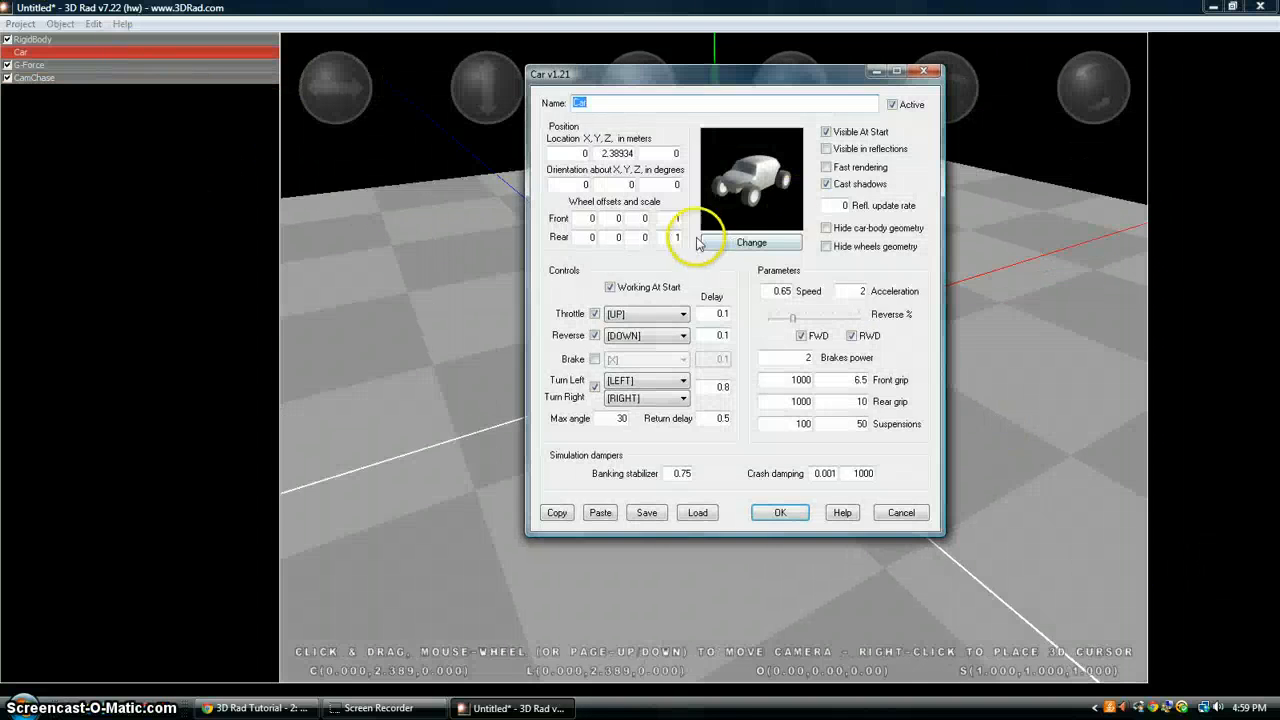
pyautogui.click(751, 242)
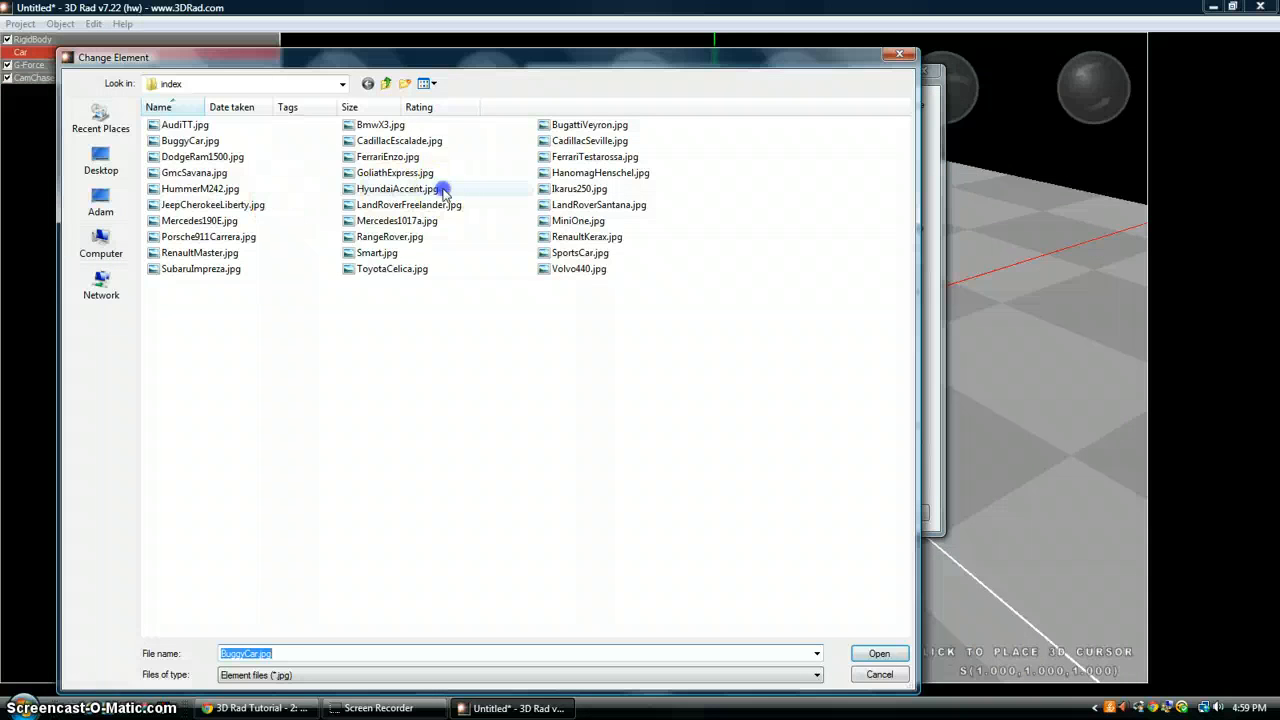
pyautogui.click(878, 654)
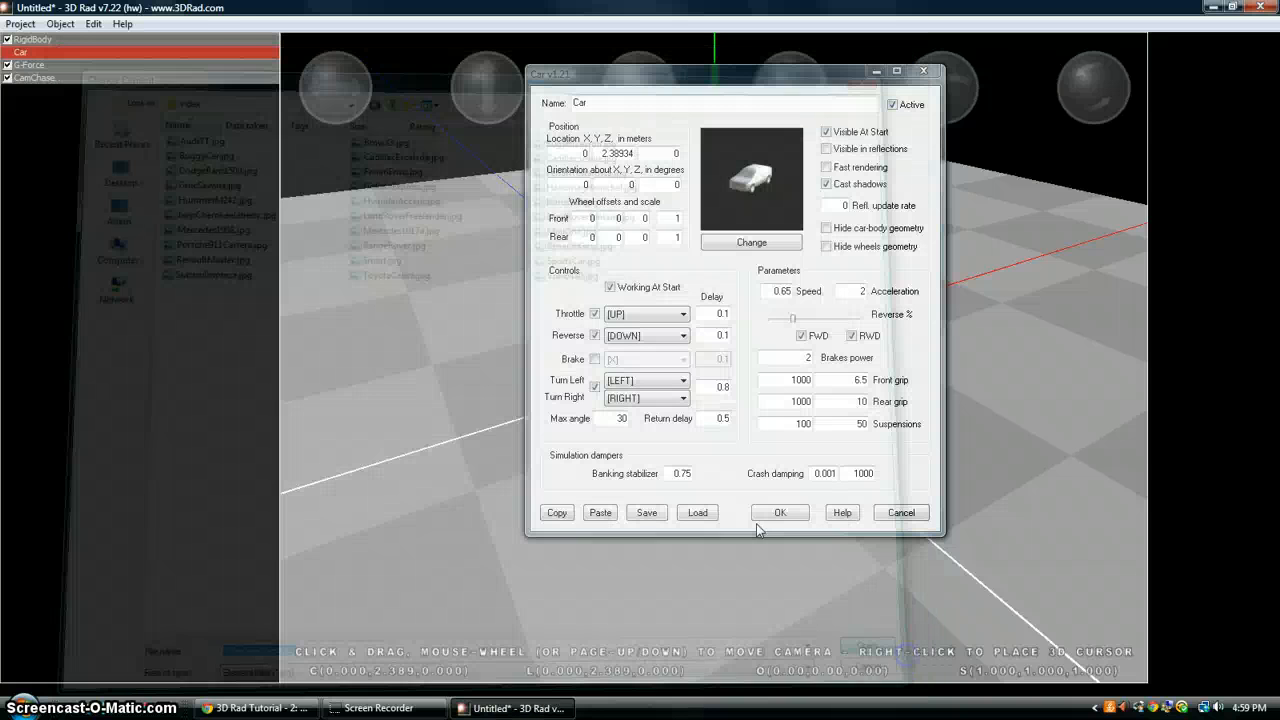
pyautogui.click(777, 514)
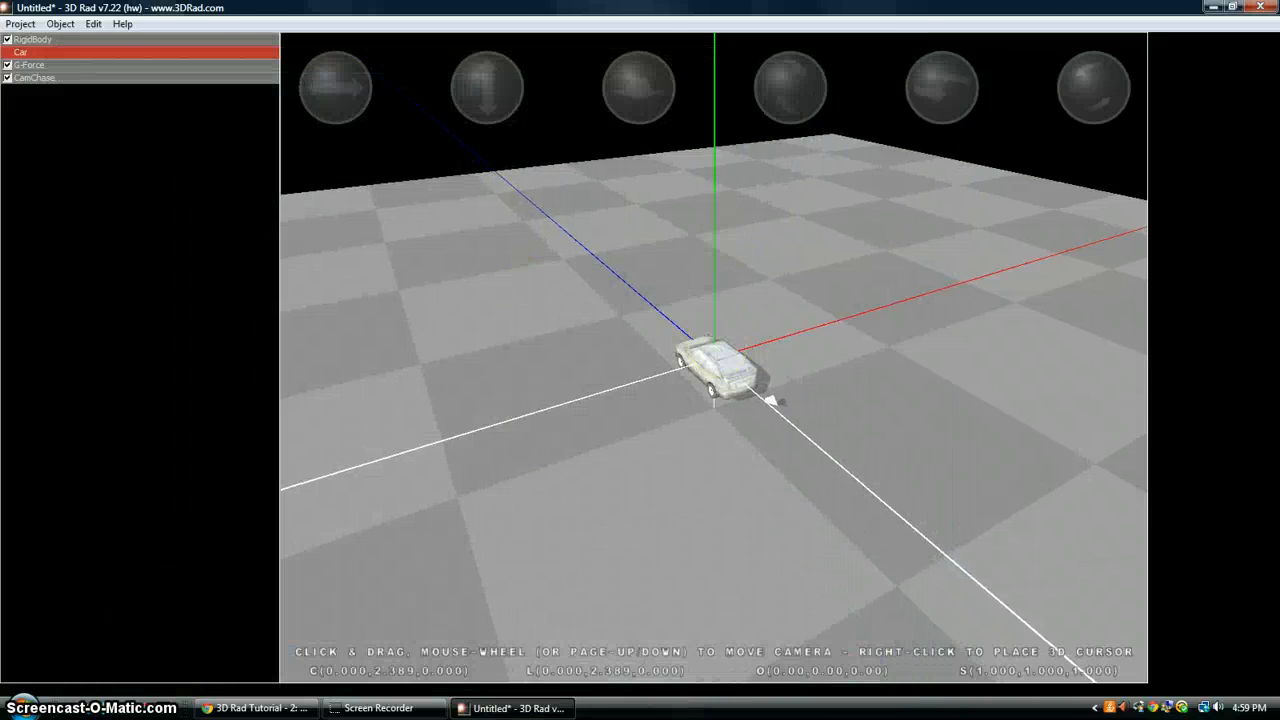
# - Play the project and drive the new car model forward, steering left and right, to test its handling and the chase camera
pyautogui.click(20, 23)
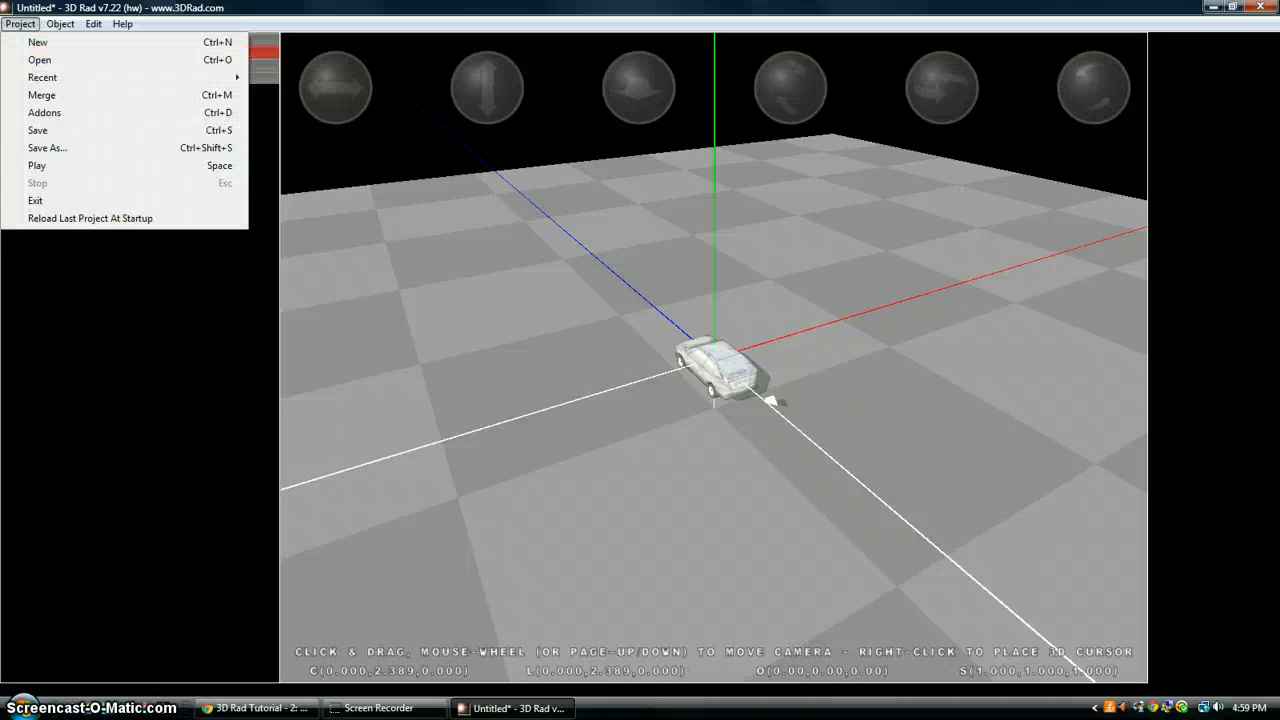
pyautogui.click(173, 170)
pyautogui.press('Up')
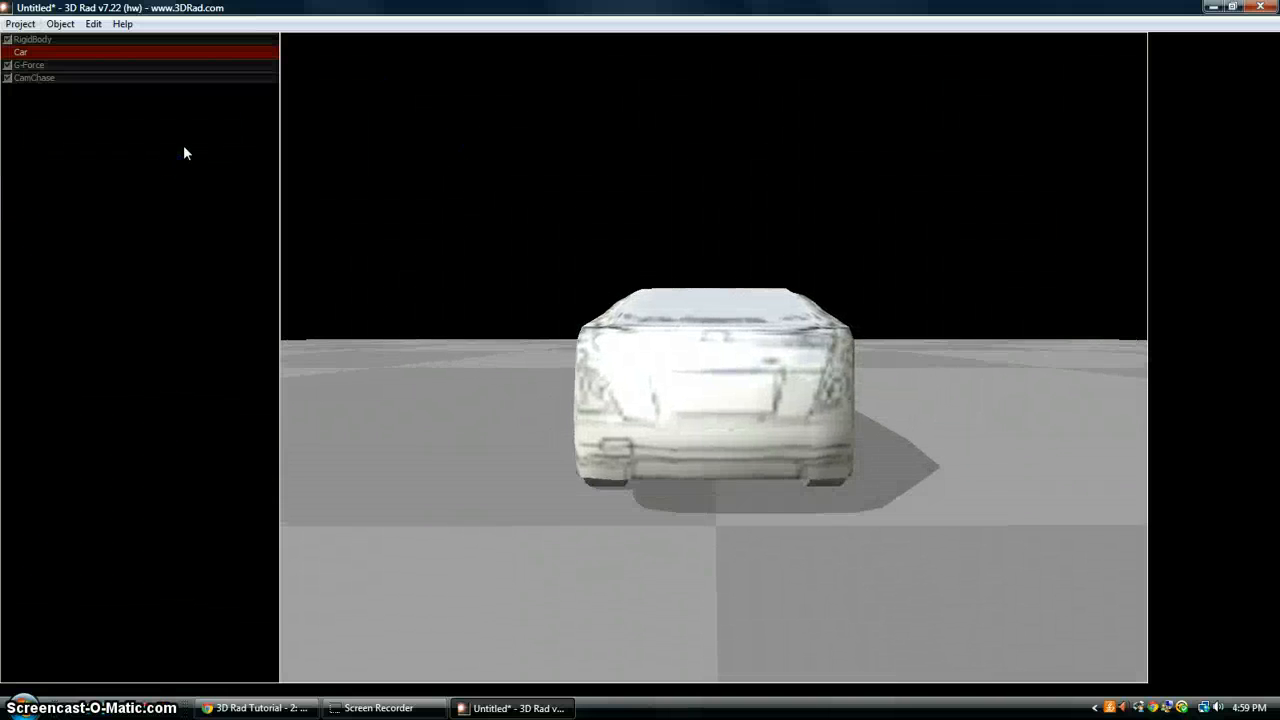
pyautogui.press('Left')
pyautogui.press('Left')
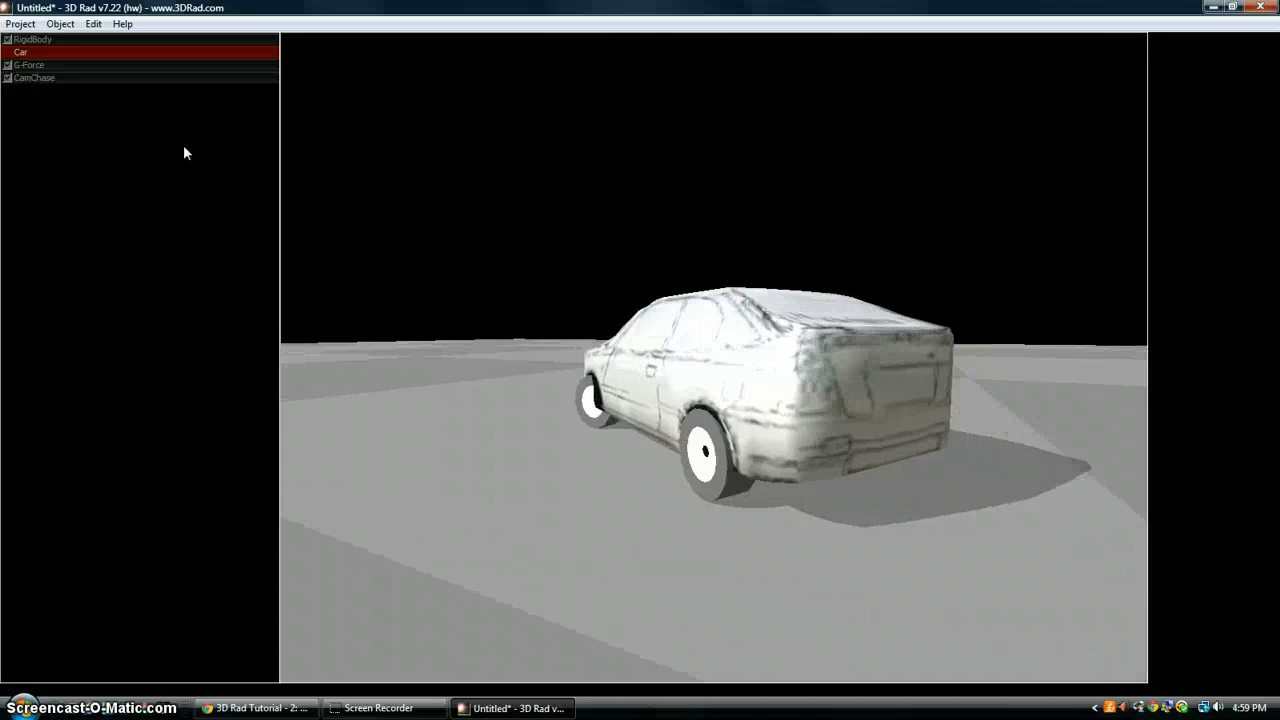
pyautogui.press('Left')
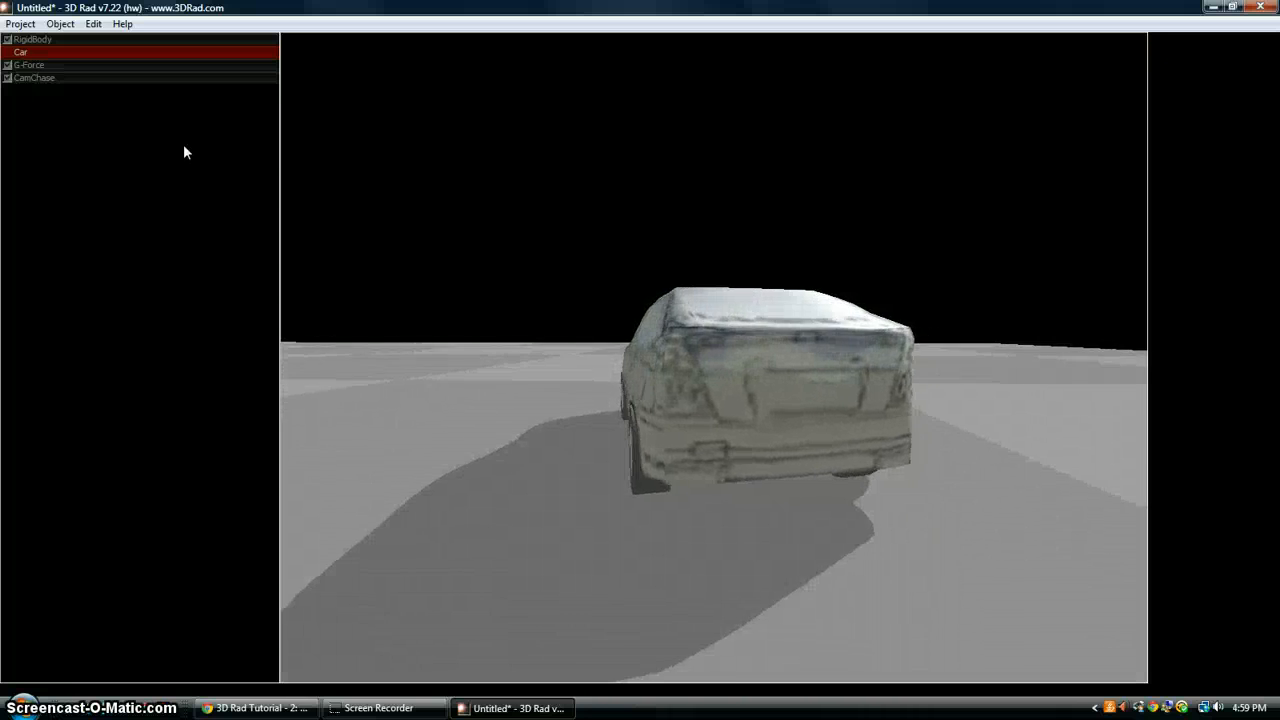
pyautogui.press('Left')
pyautogui.press('Left')
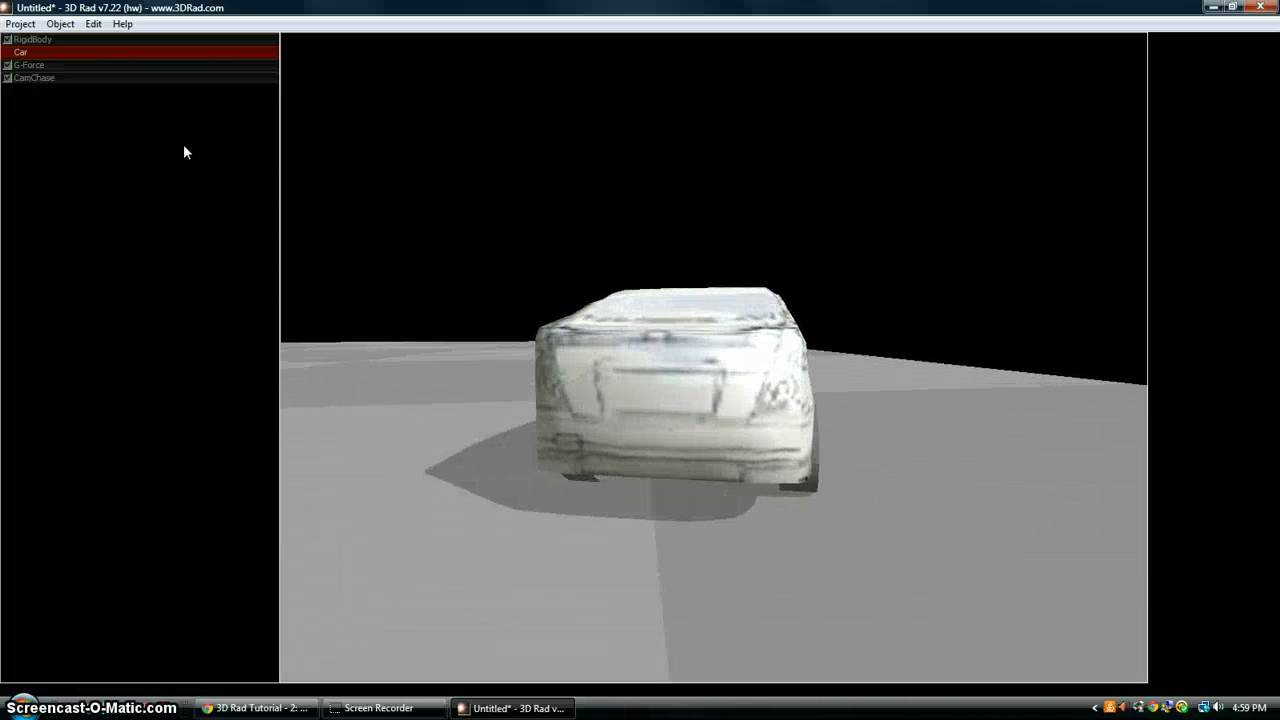
pyautogui.press('Left')
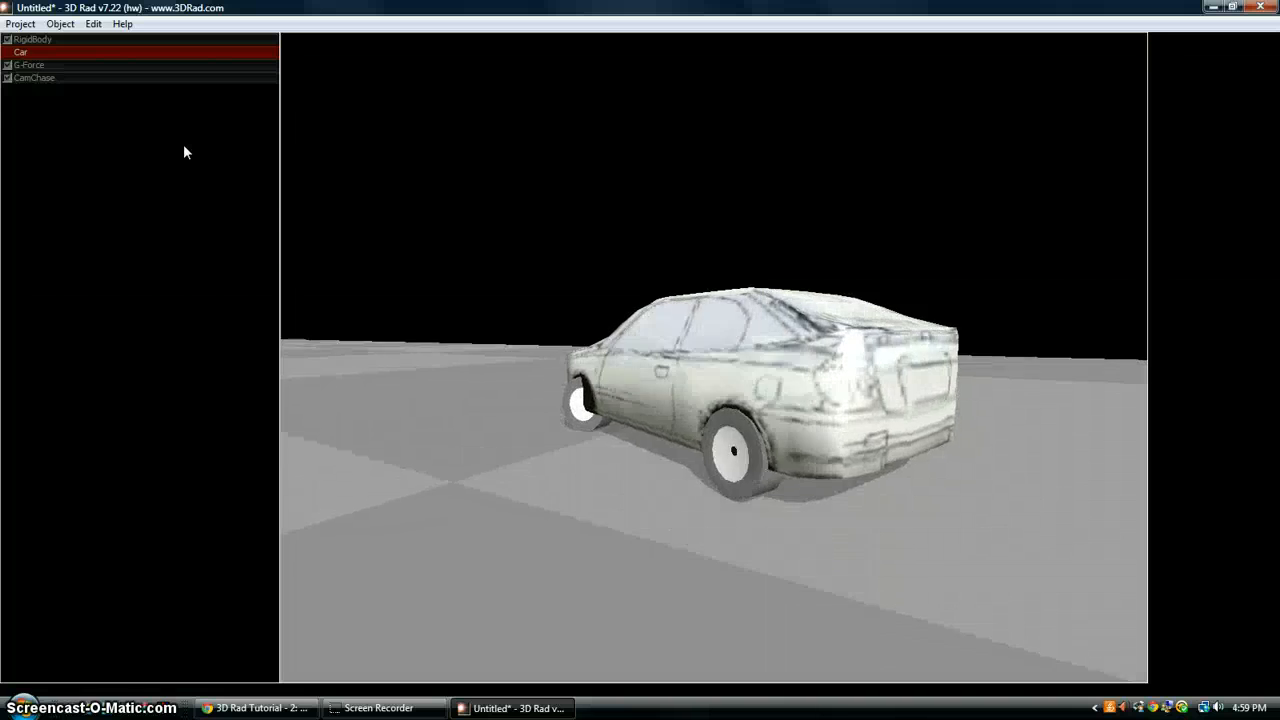
pyautogui.press('Right')
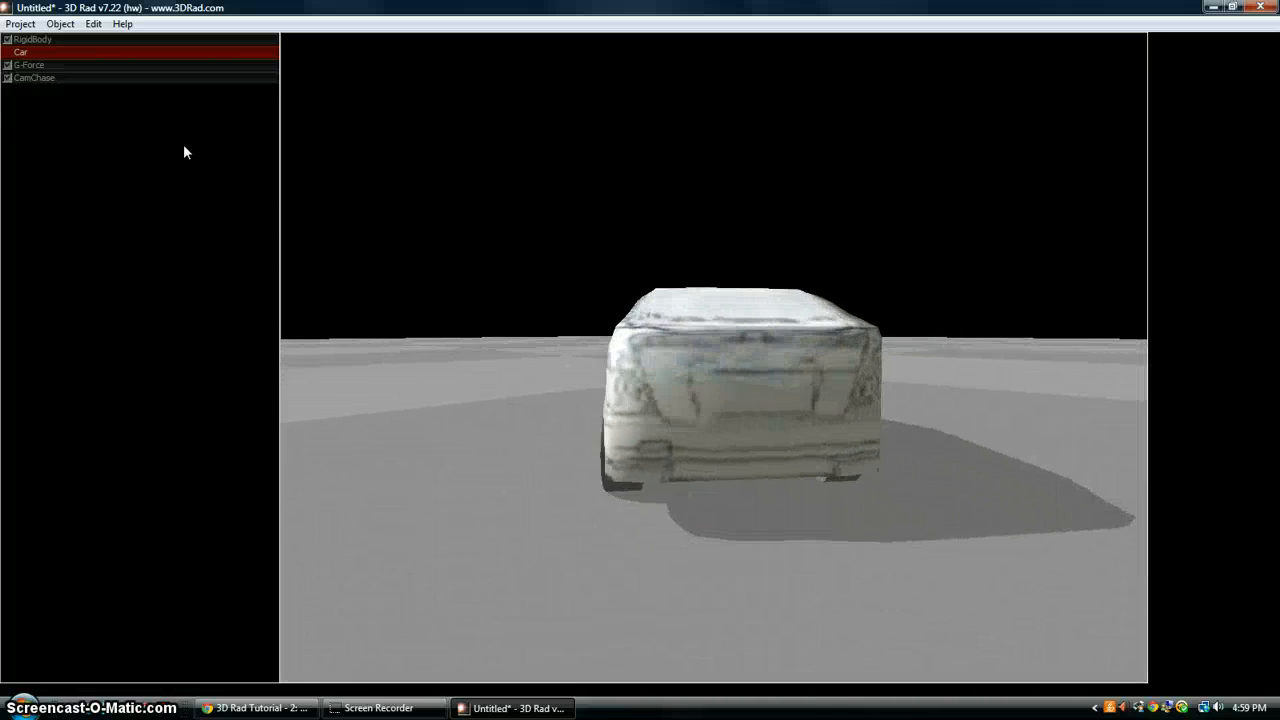
pyautogui.press('Right')
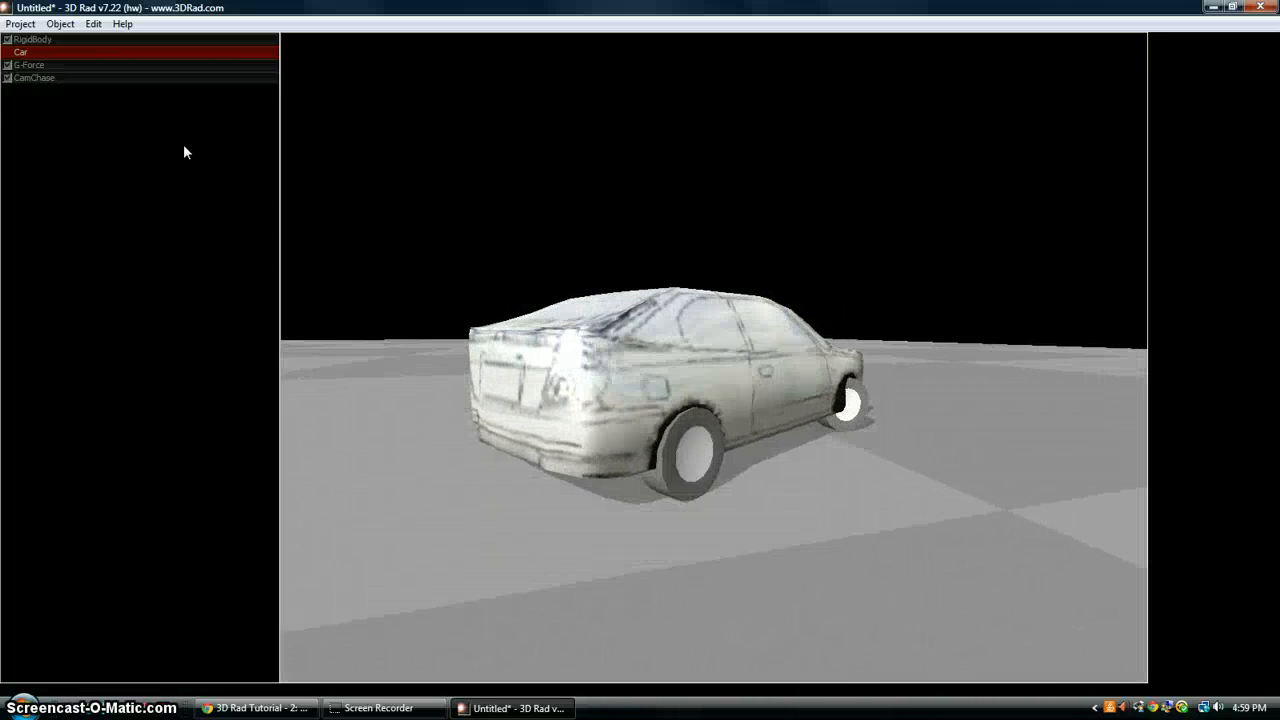
pyautogui.press('Left')
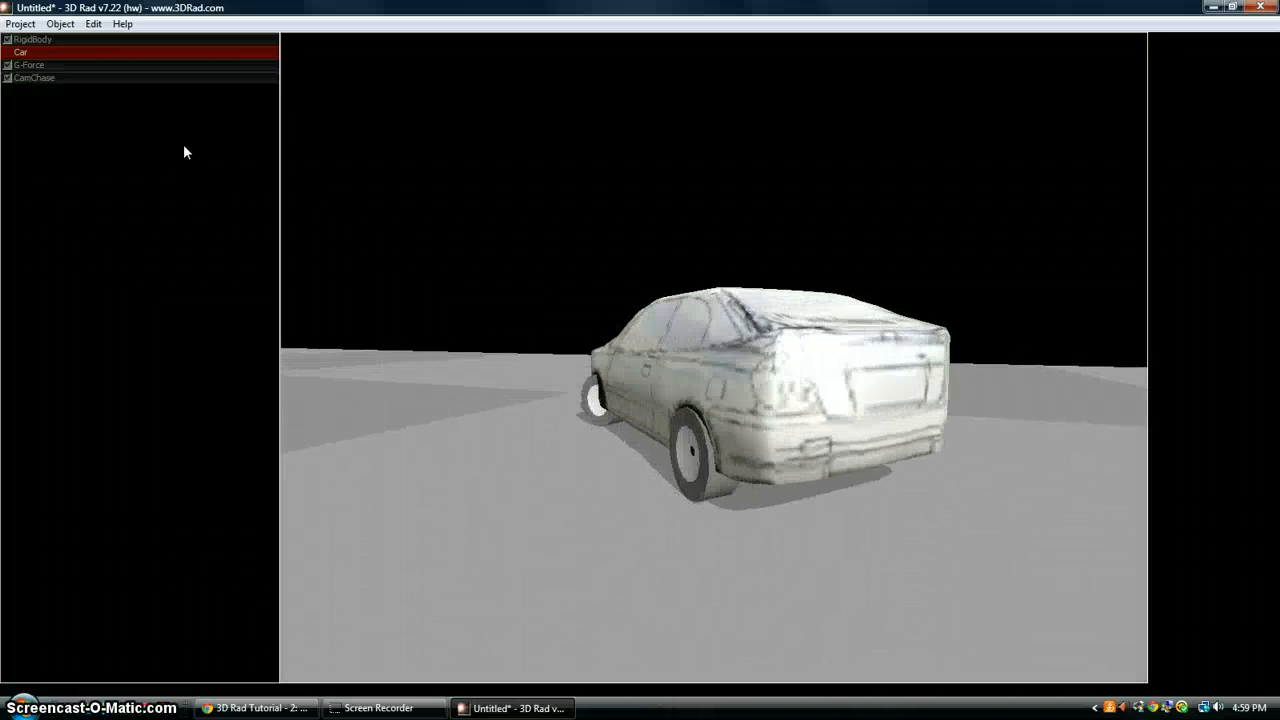
pyautogui.press('Left')
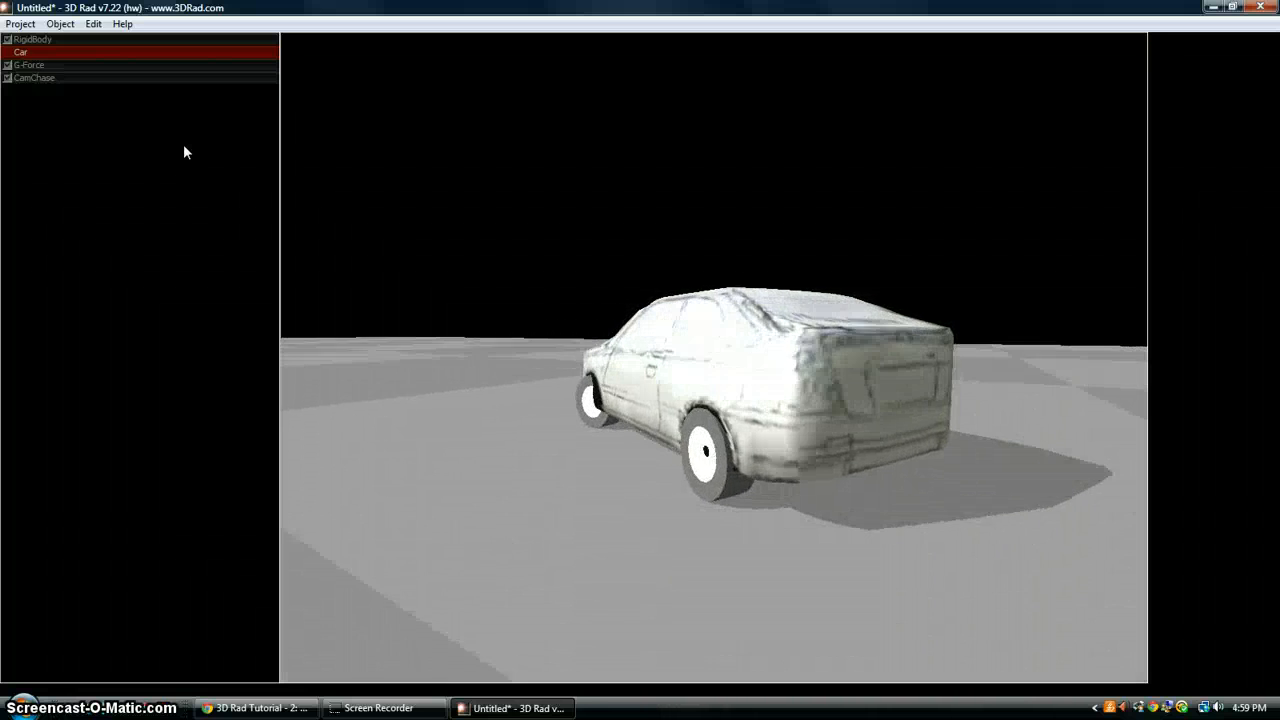